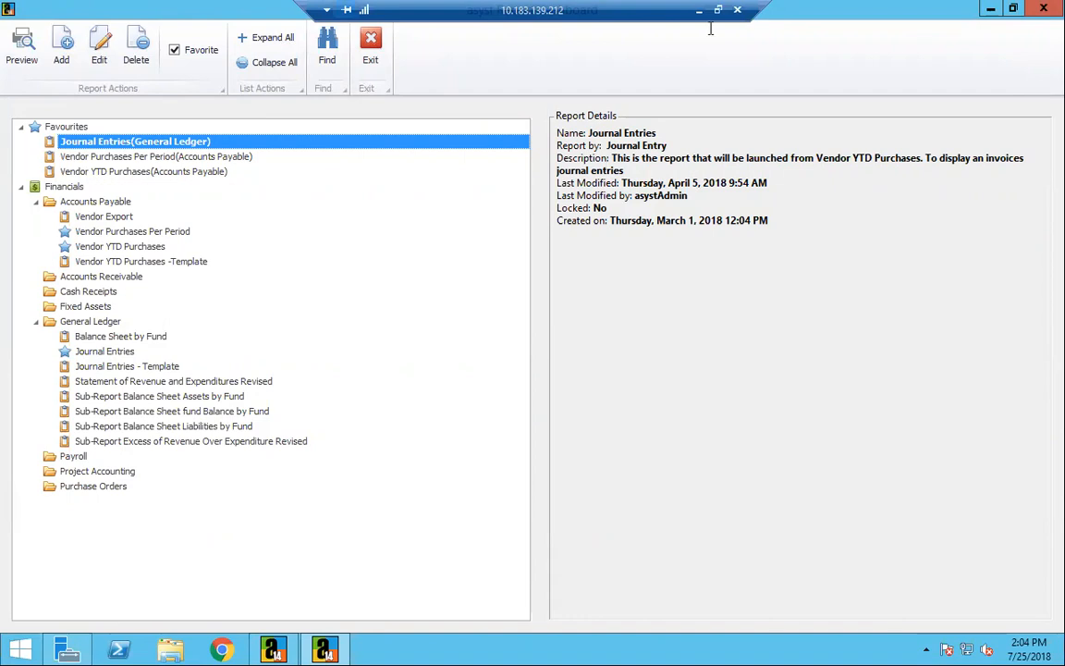
- Search the report list for "vendor" and clear the search to restore the full list
click(331, 61)
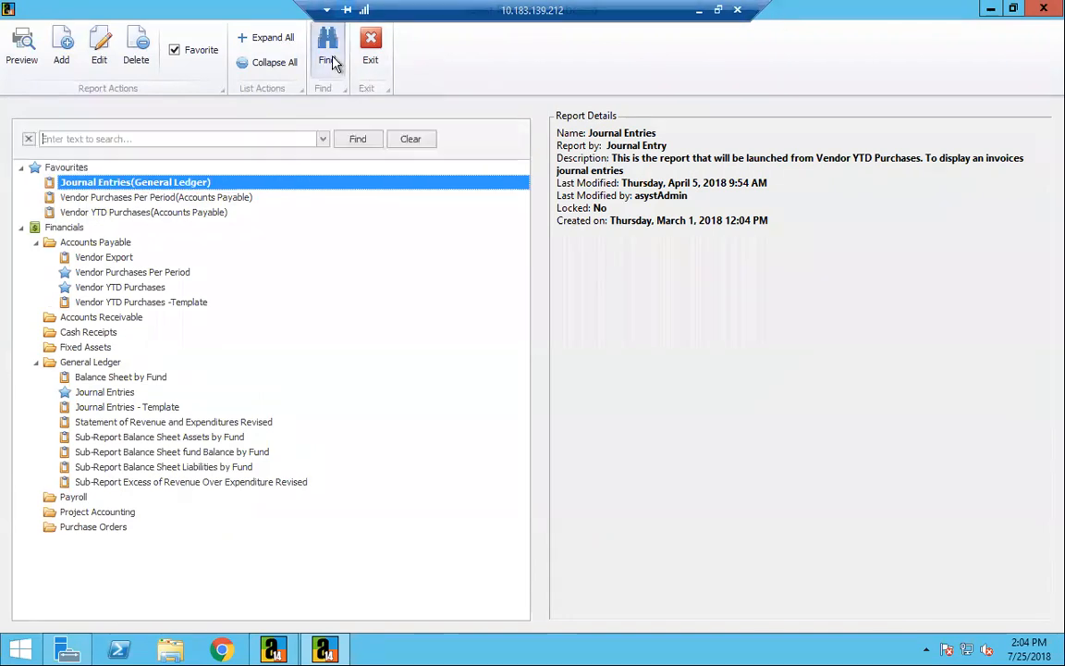
text(vendor)
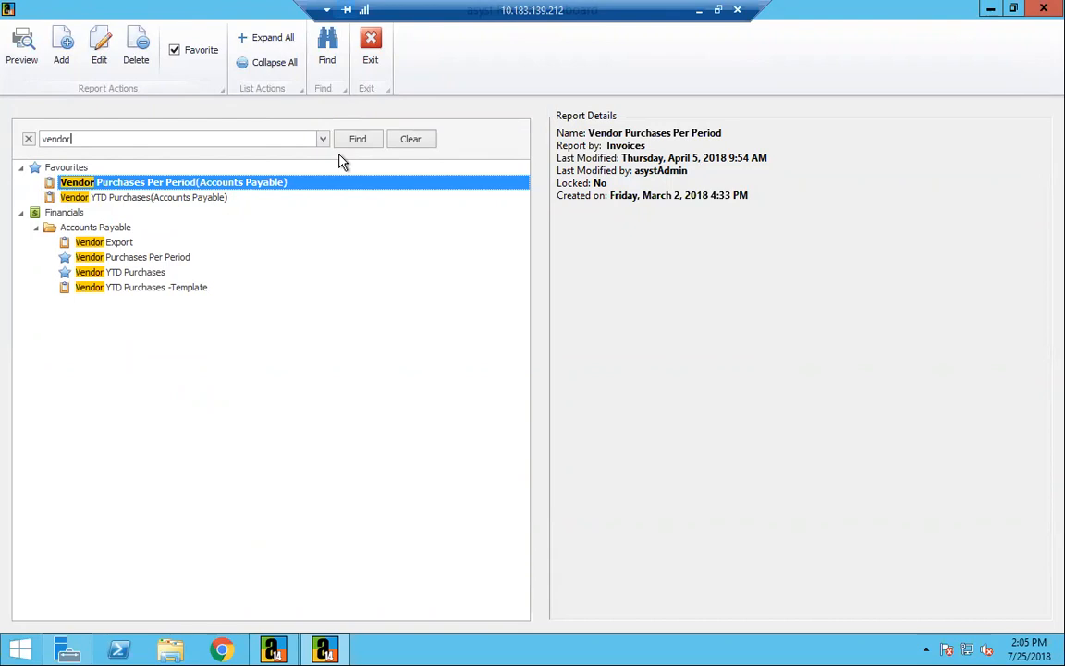
click(409, 140)
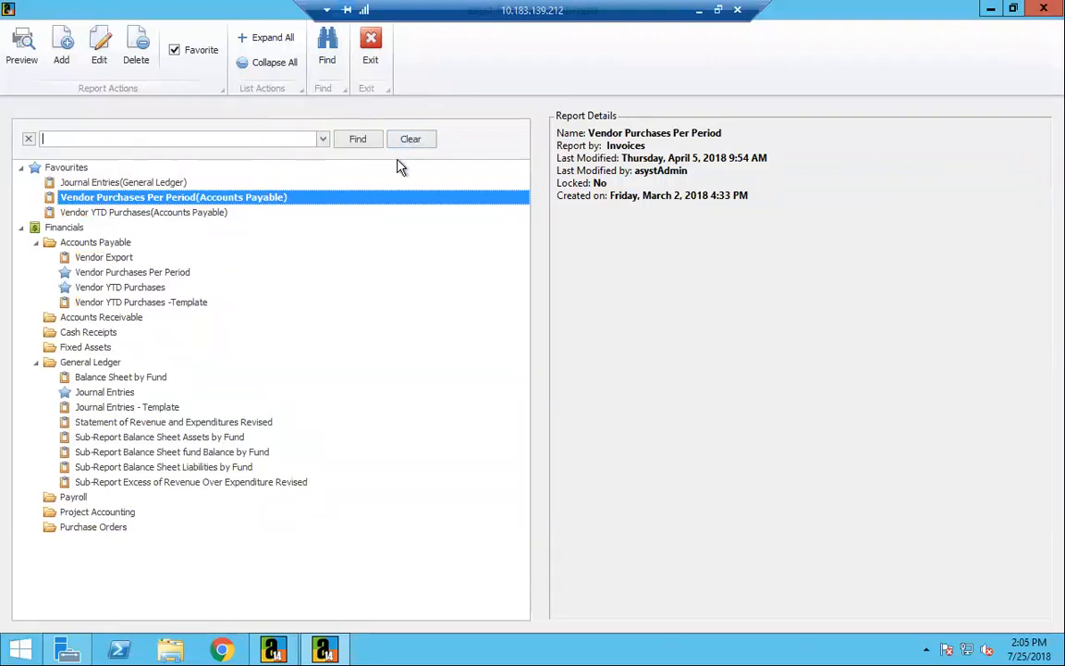
- Generate a preview of the Vendor YTD Purchases report for fiscal year 2014 with all vendors selected
click(80, 291)
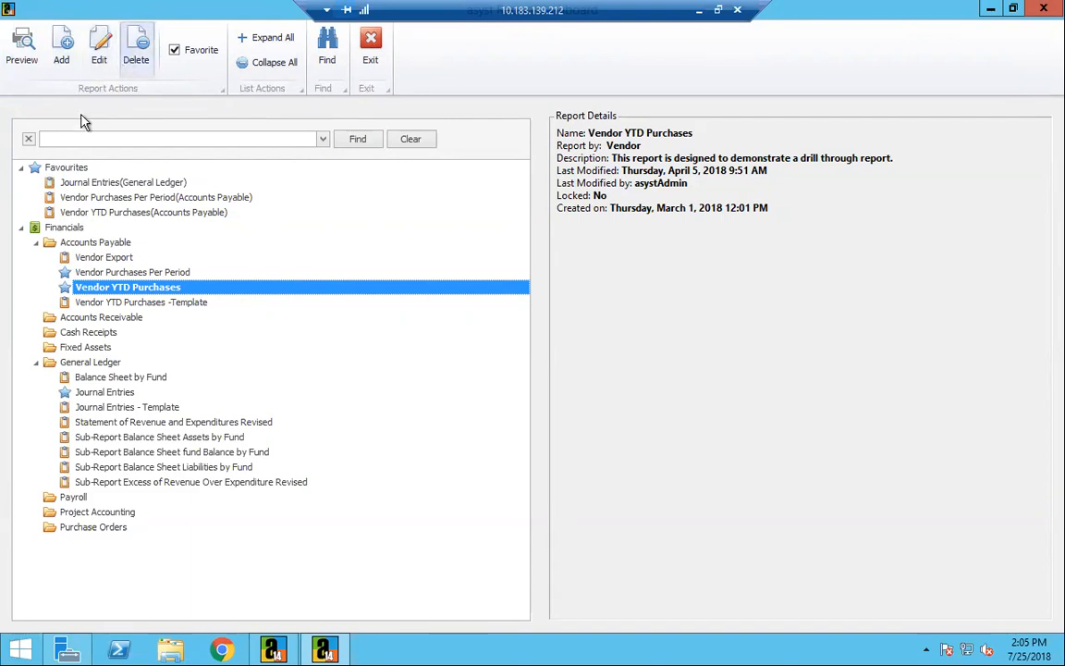
click(26, 58)
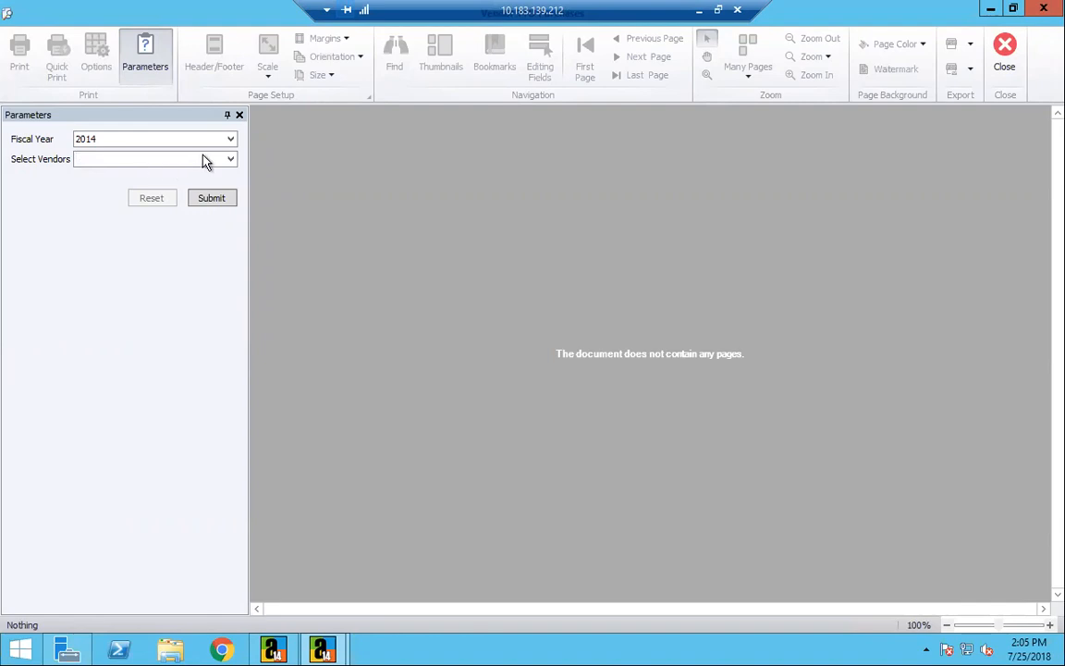
click(228, 161)
click(83, 176)
click(148, 272)
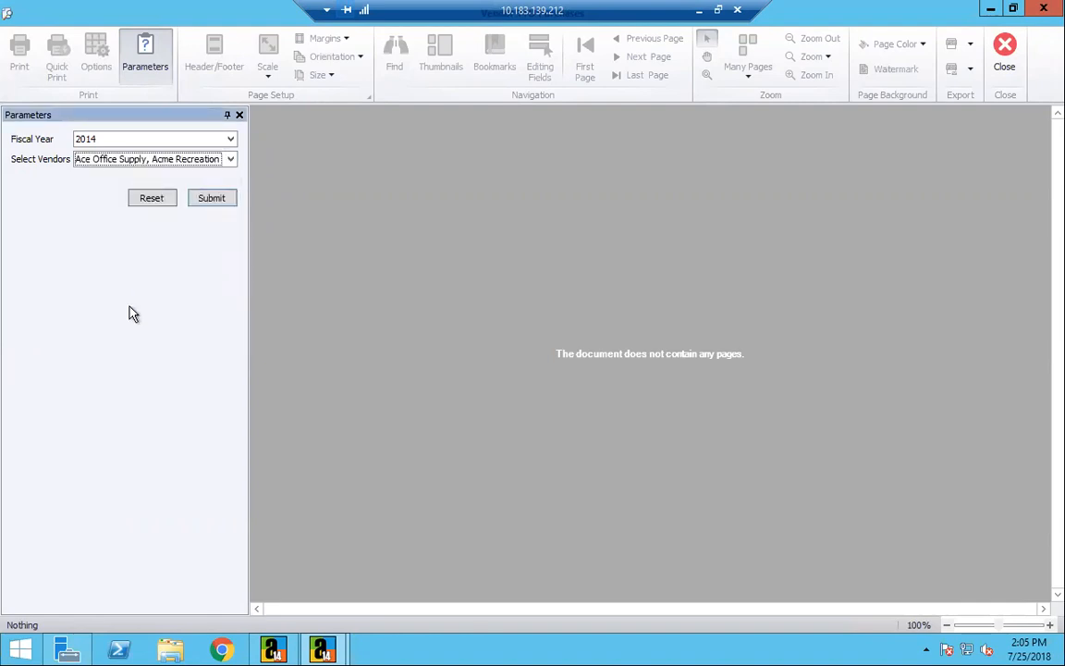
click(208, 202)
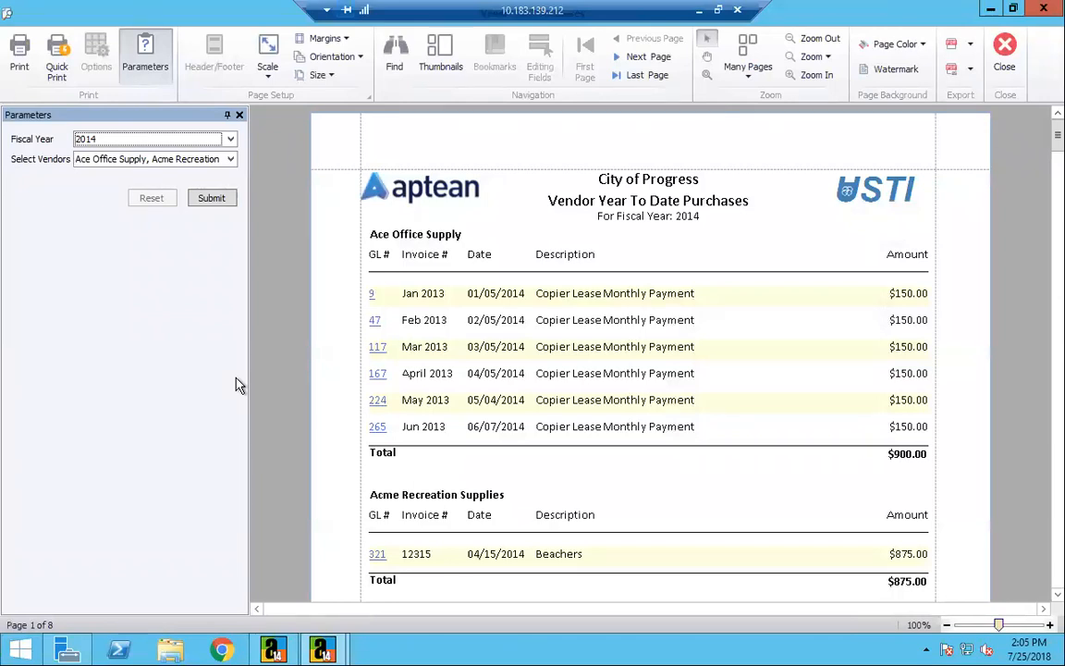
- Drill through to the journal entry for GL # 9, return to the report, and search it for "fuel"
click(374, 298)
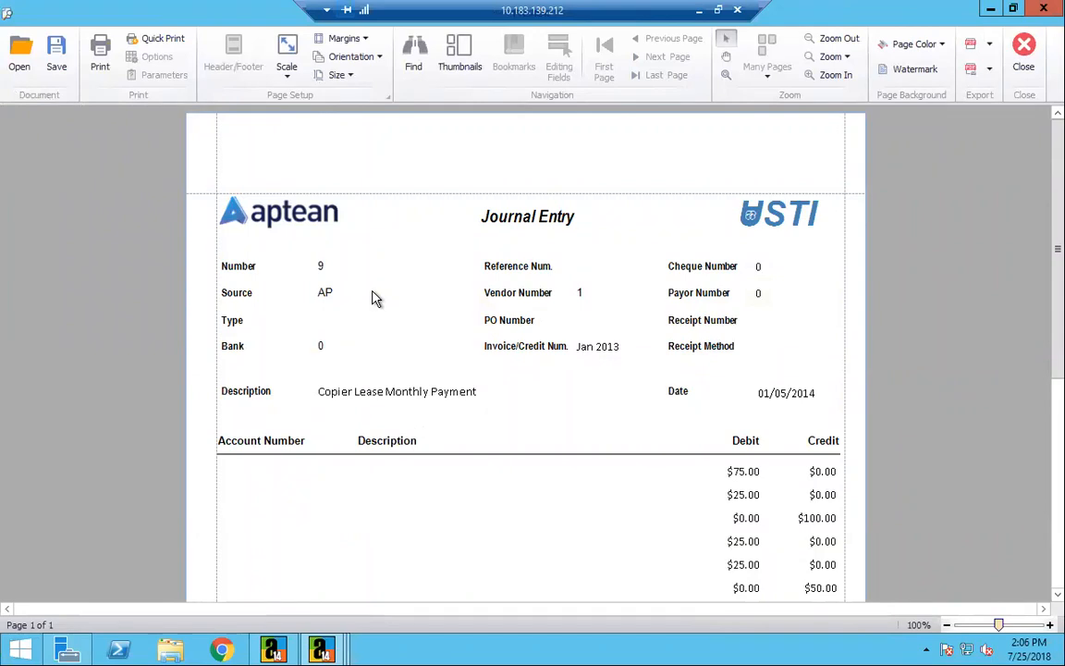
click(1031, 69)
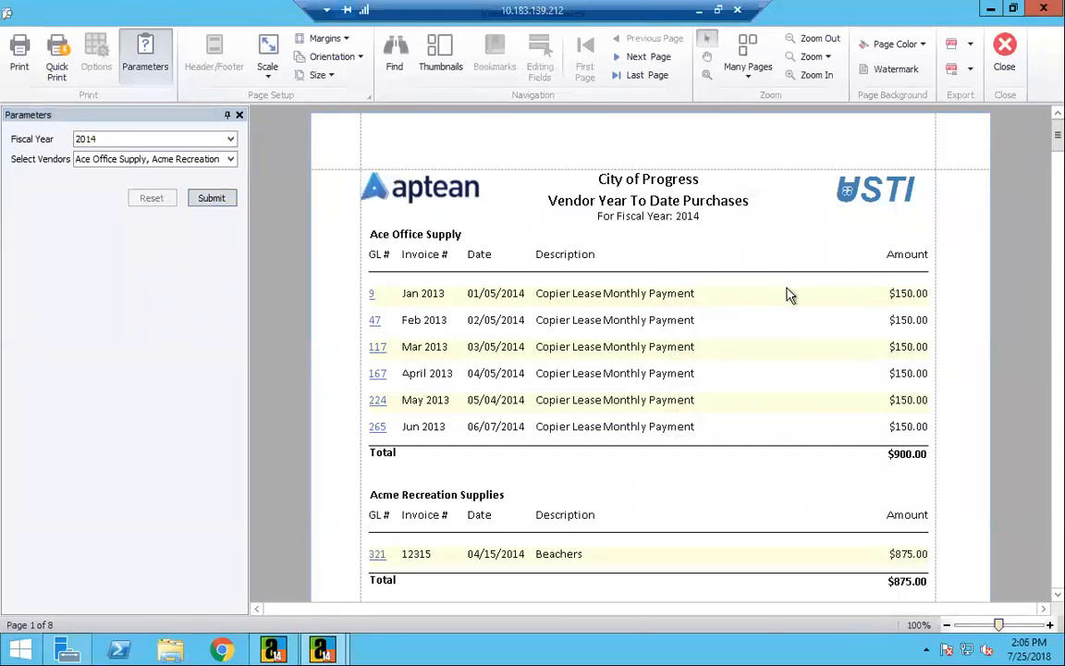
click(394, 64)
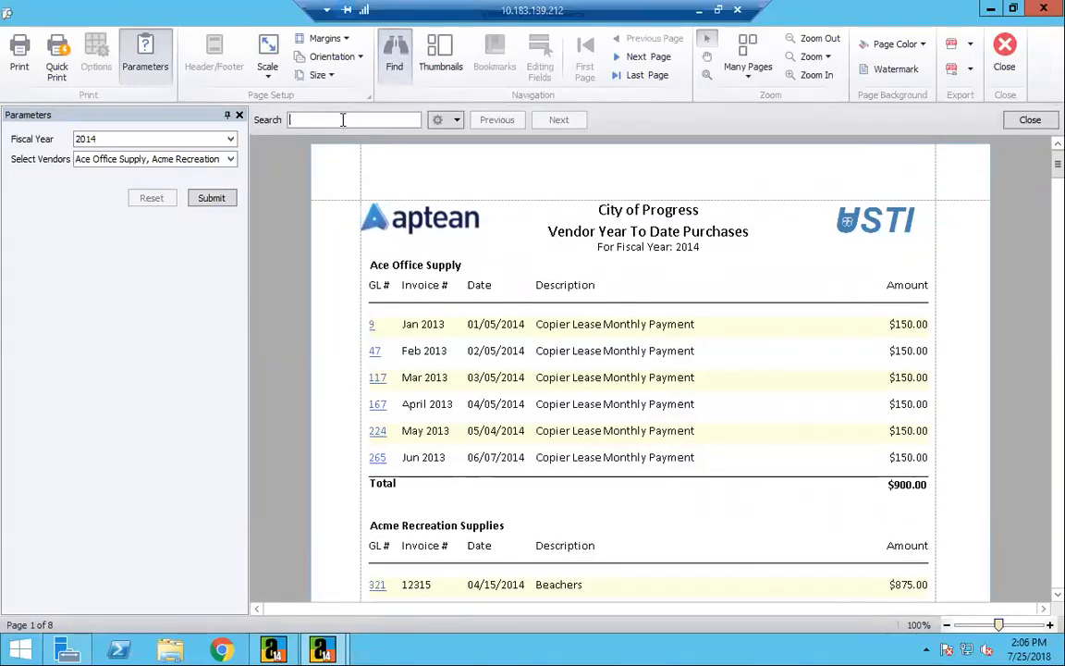
text(fuel)
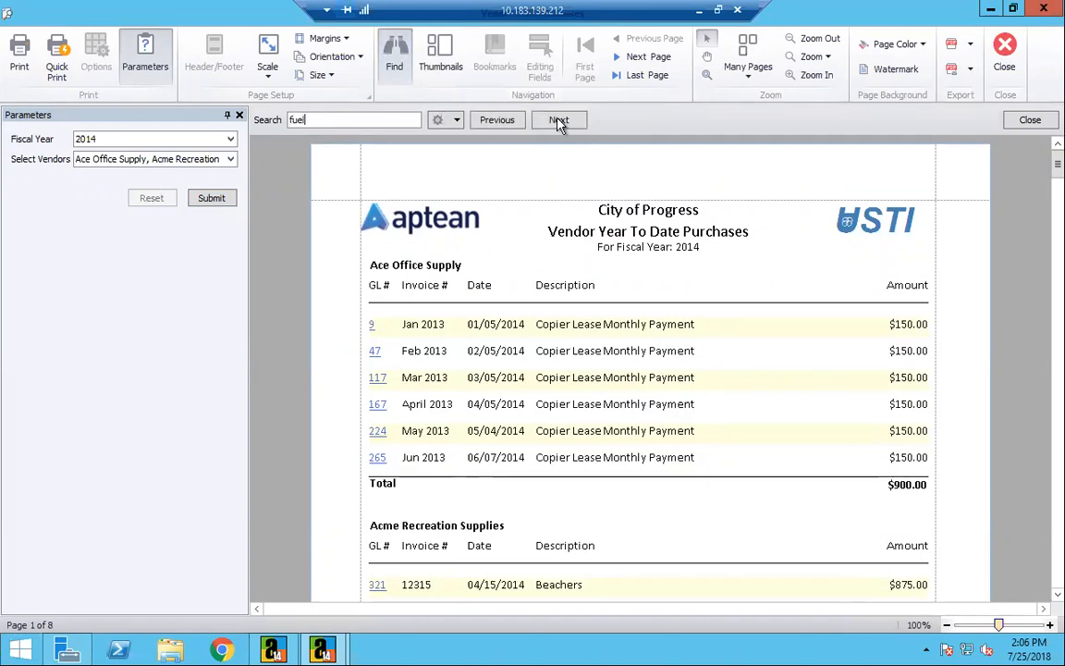
key(Return)
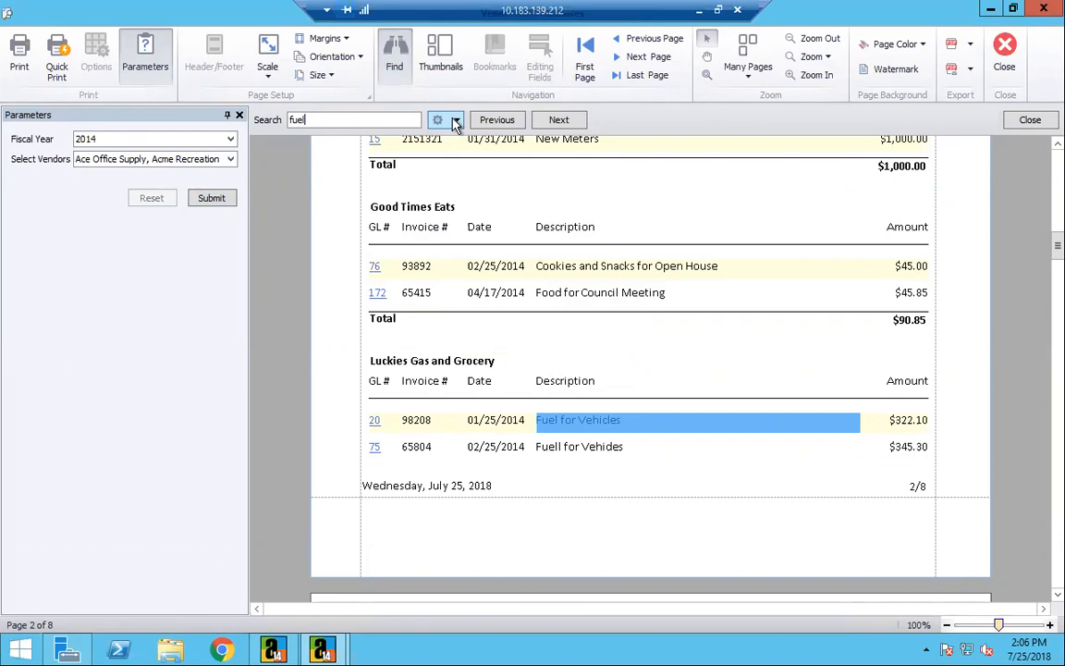
- Review the available export file formats, return to the report's first page, and close the preview
click(969, 49)
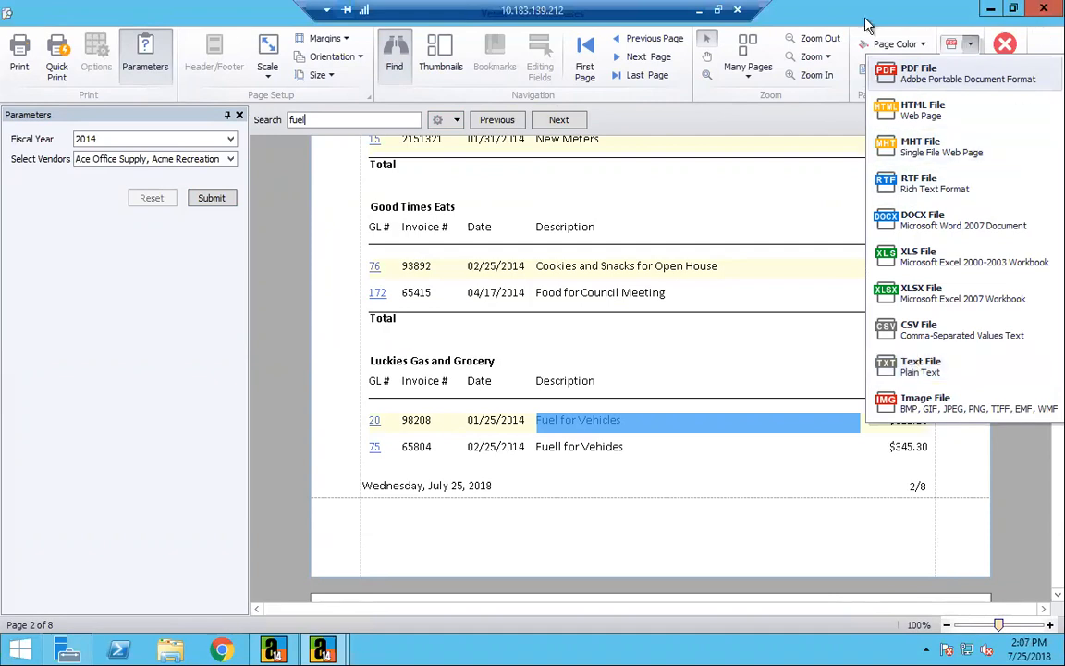
click(913, 46)
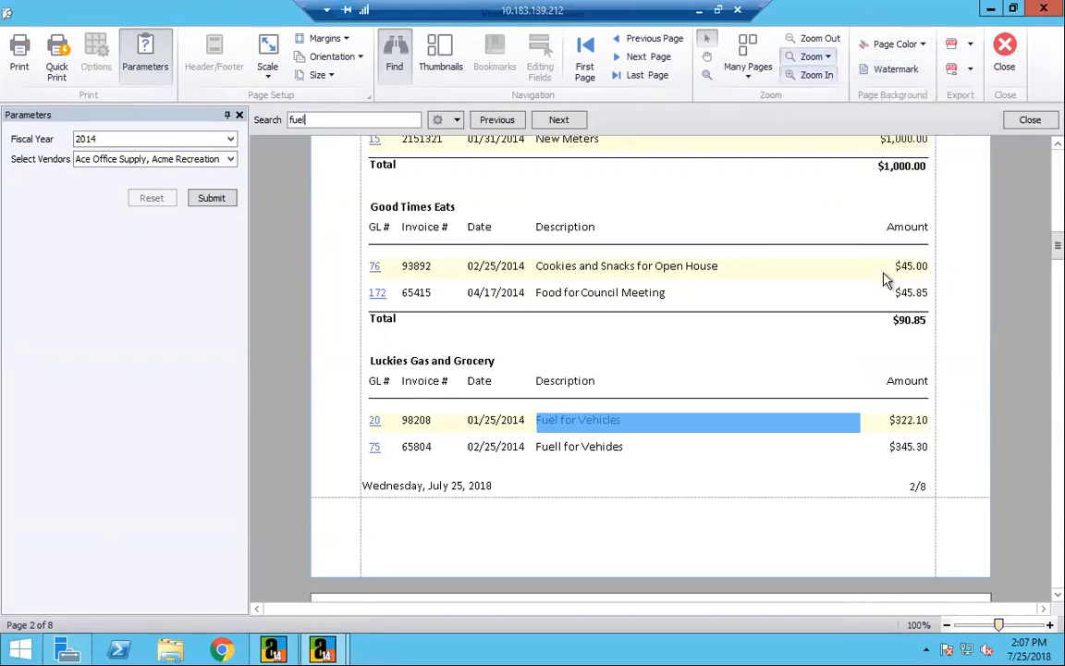
drag(1045, 255, 1045, 167)
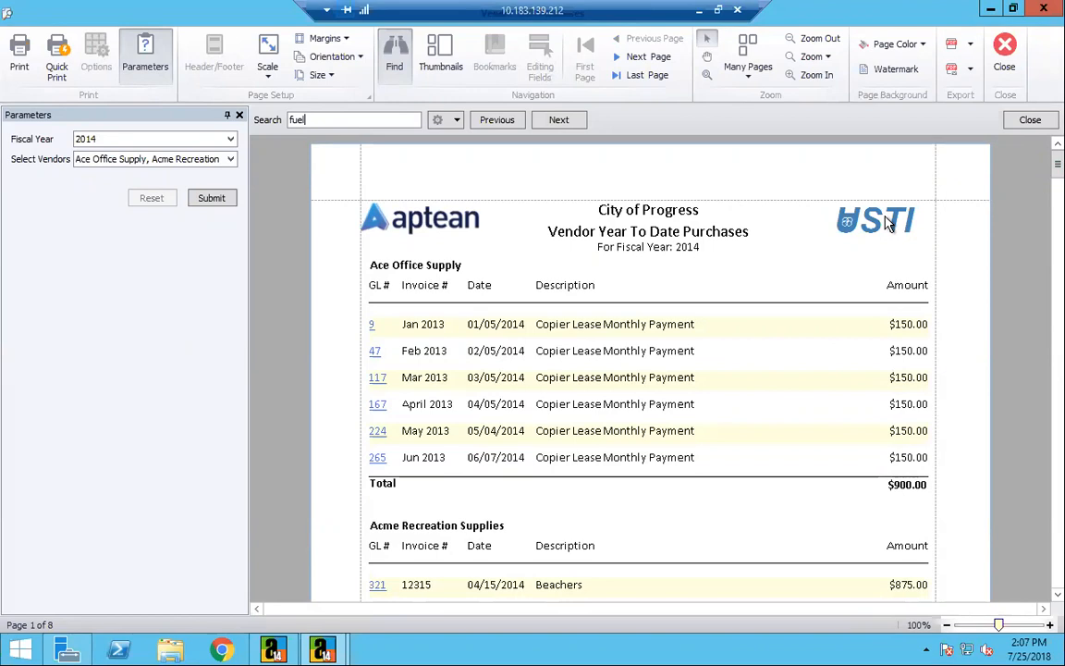
click(1004, 58)
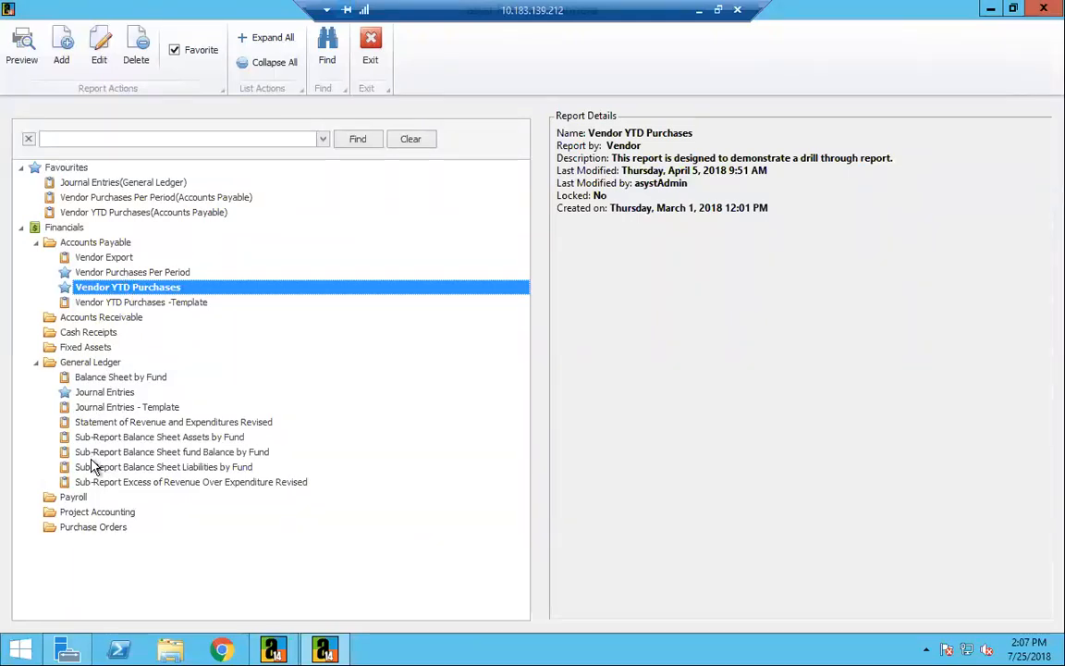
- Create a new report named Payroll Test with description "Test Payroll", report group Payroll, reported by Employee
click(120, 423)
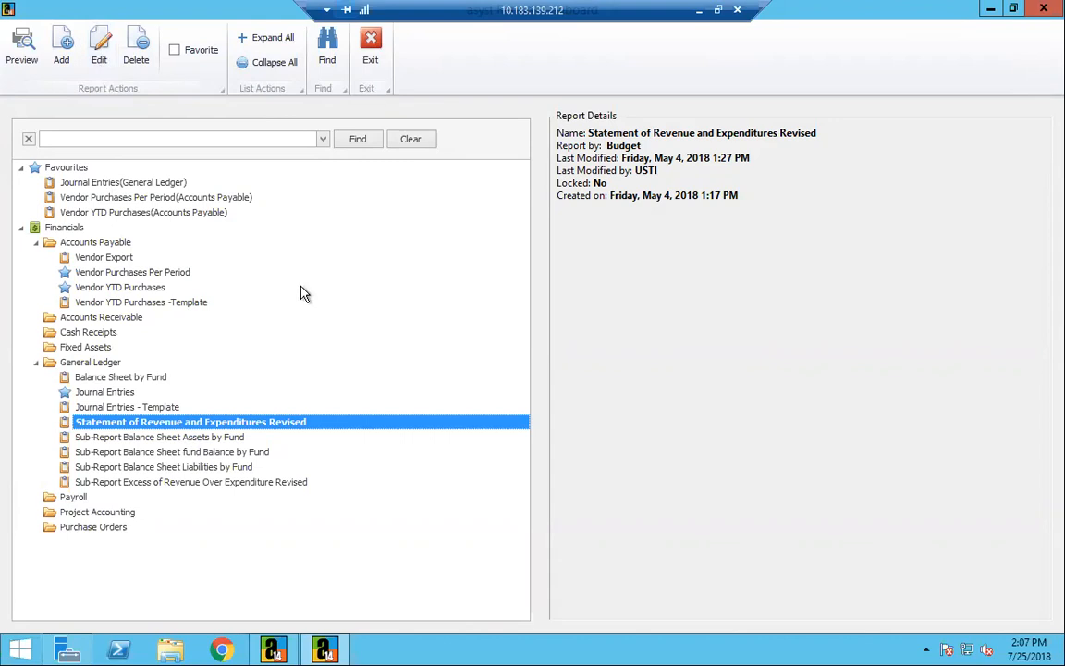
click(62, 56)
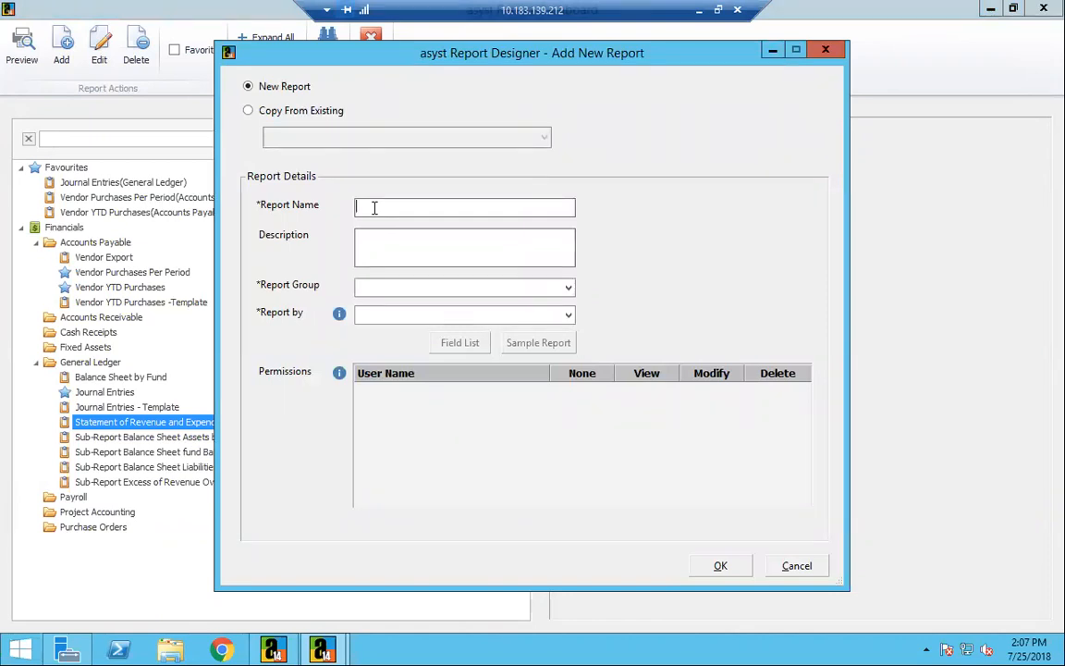
text(Payroll Test)
click(365, 248)
text(Test Payroll)
click(567, 289)
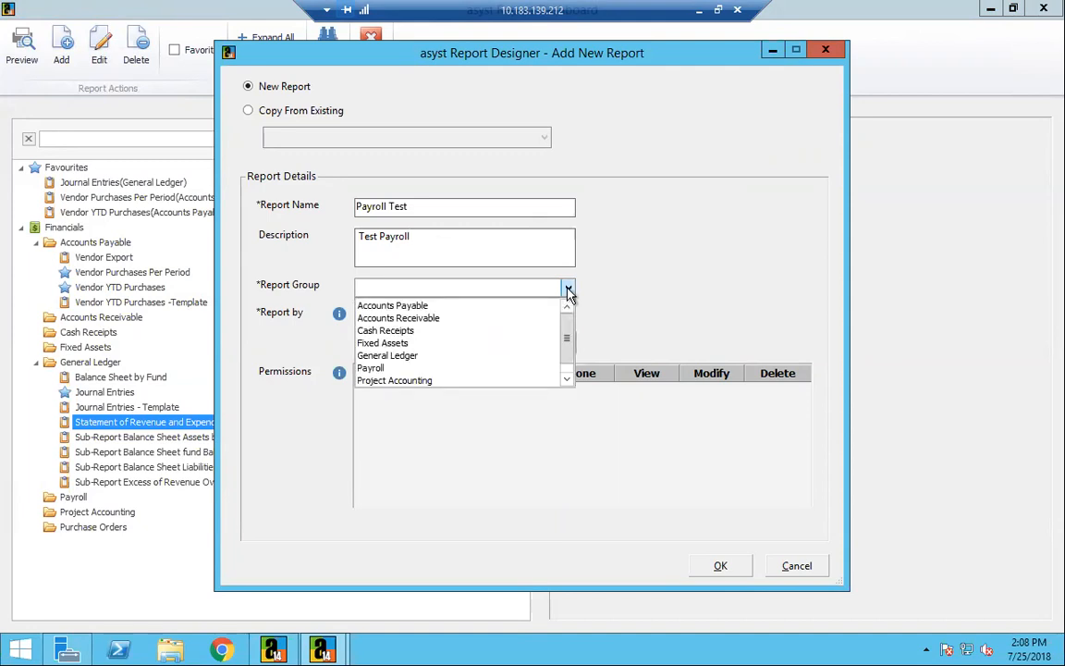
click(460, 373)
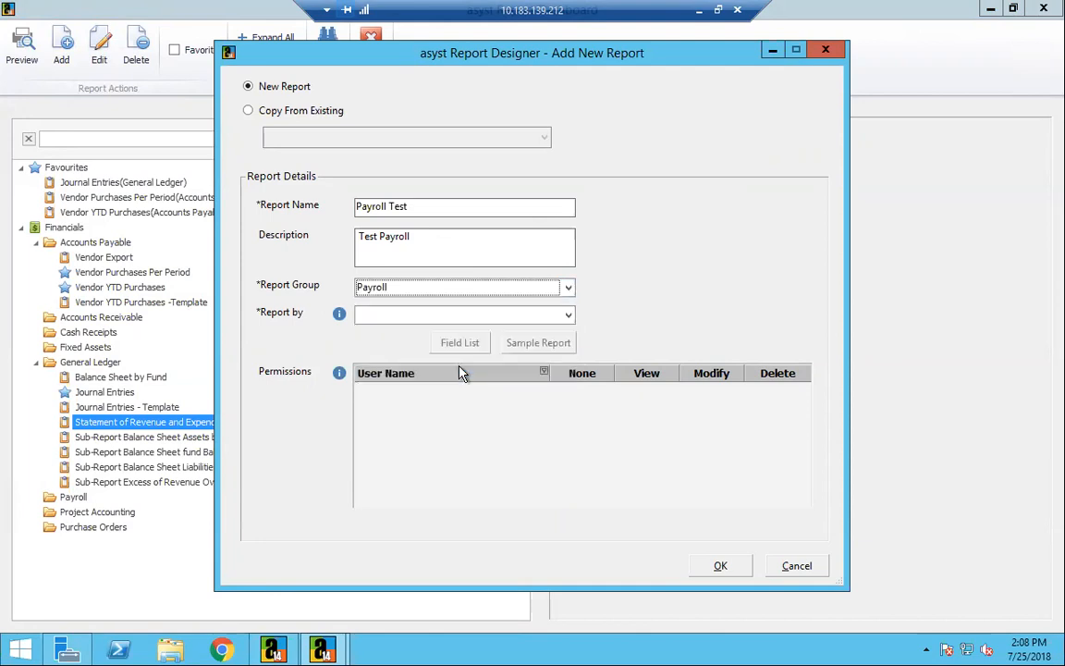
click(568, 317)
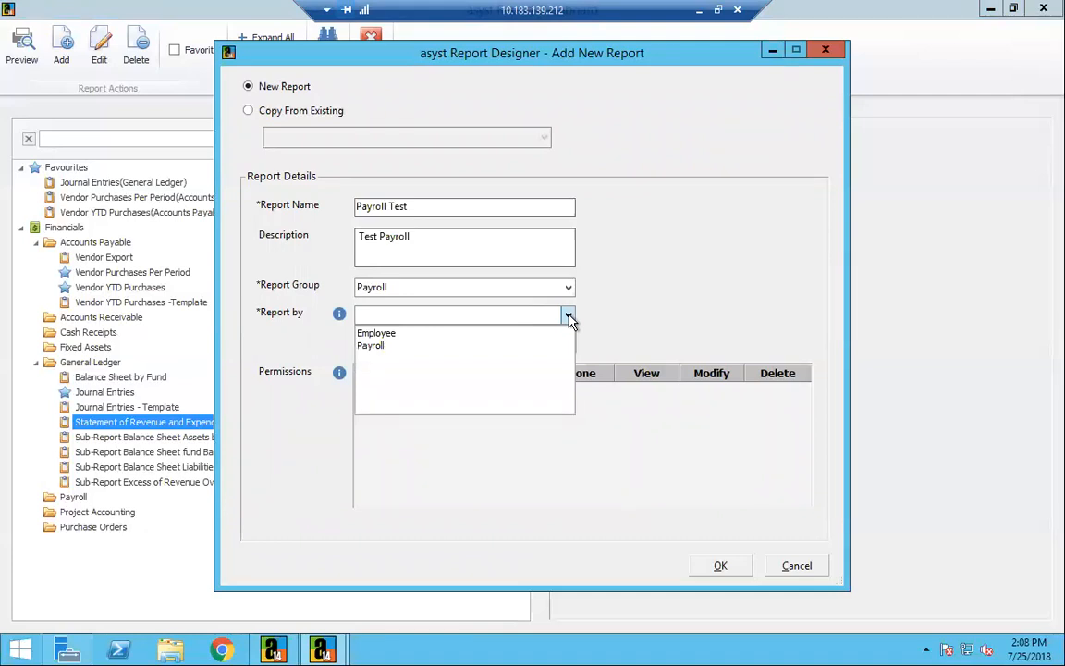
click(524, 338)
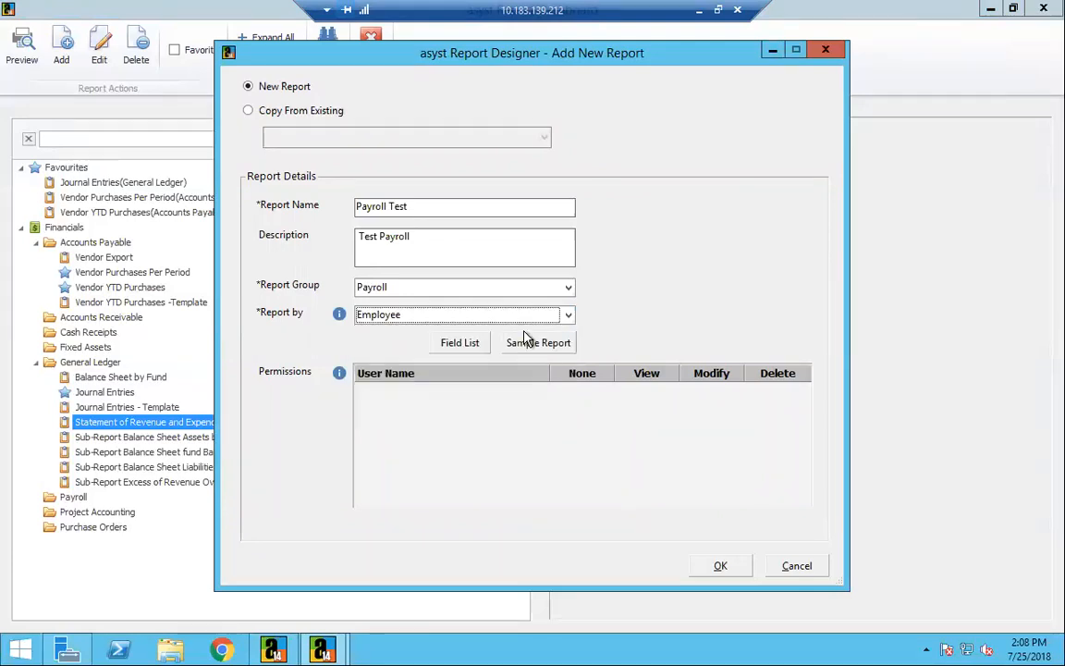
click(719, 568)
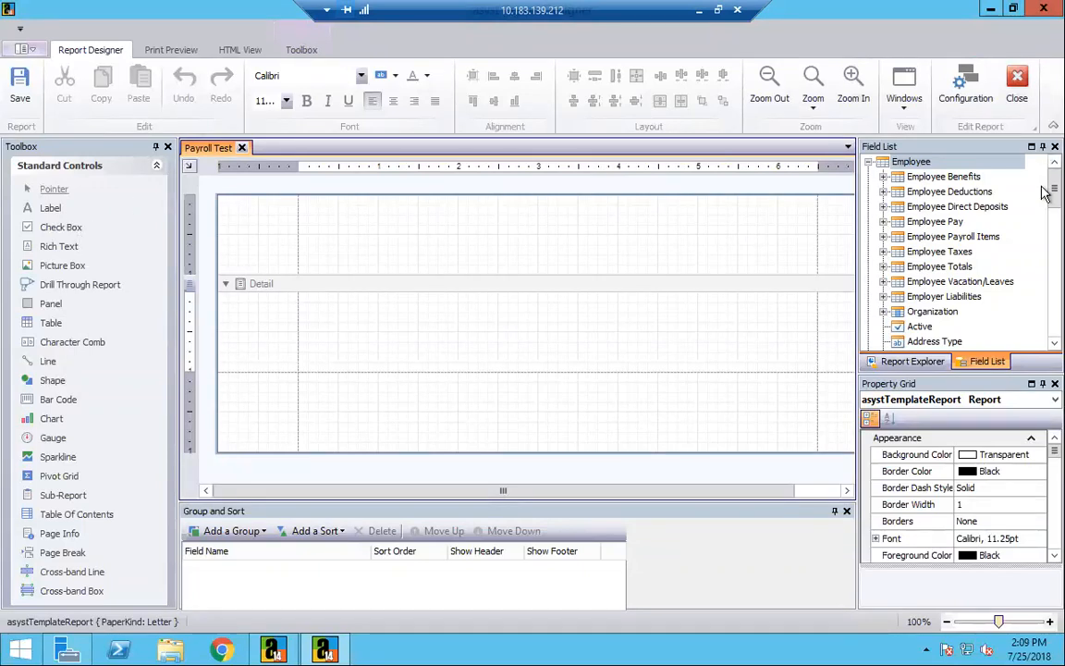
- Add a label reading "City of Progress" near the centre of the top margin band and make that band's text bold
click(1054, 343)
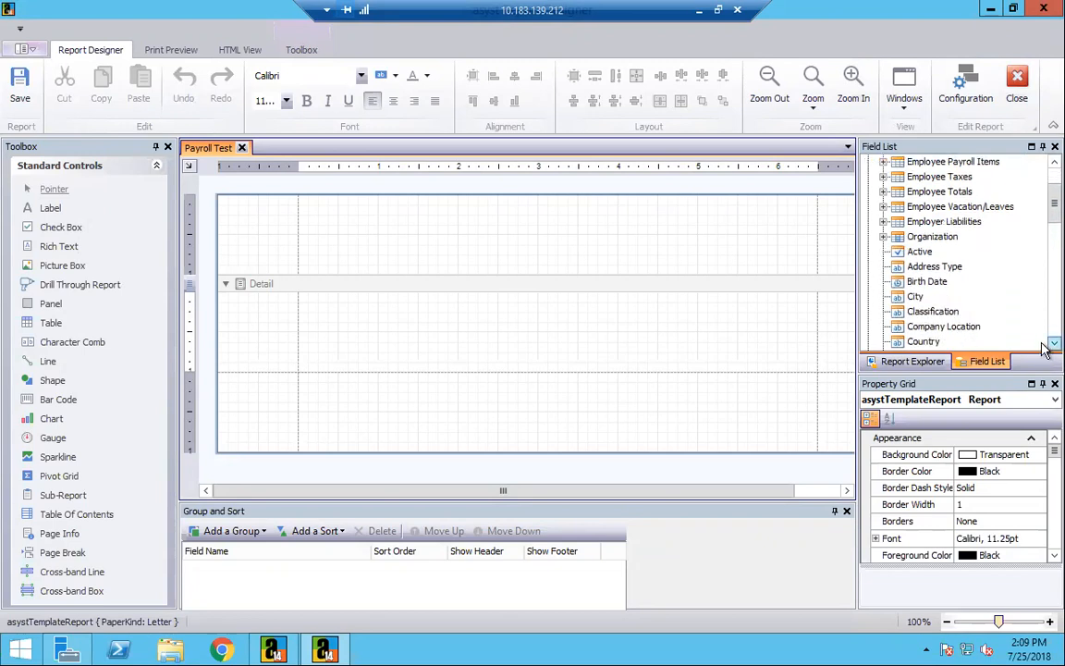
click(1042, 344)
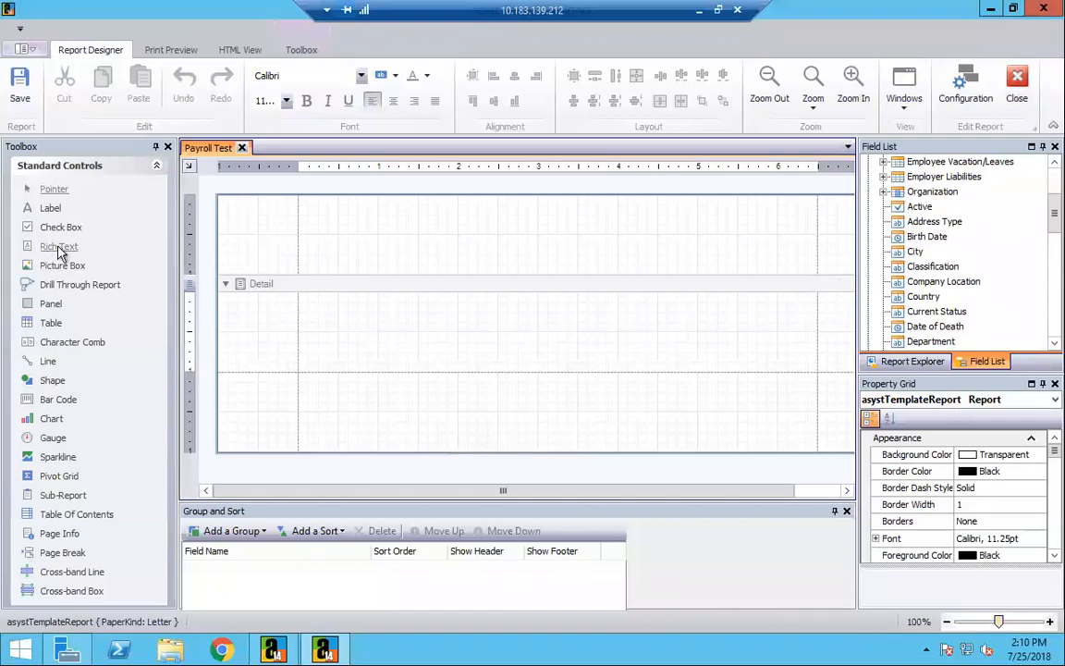
drag(51, 208, 506, 230)
text(City of)
text(Progress)
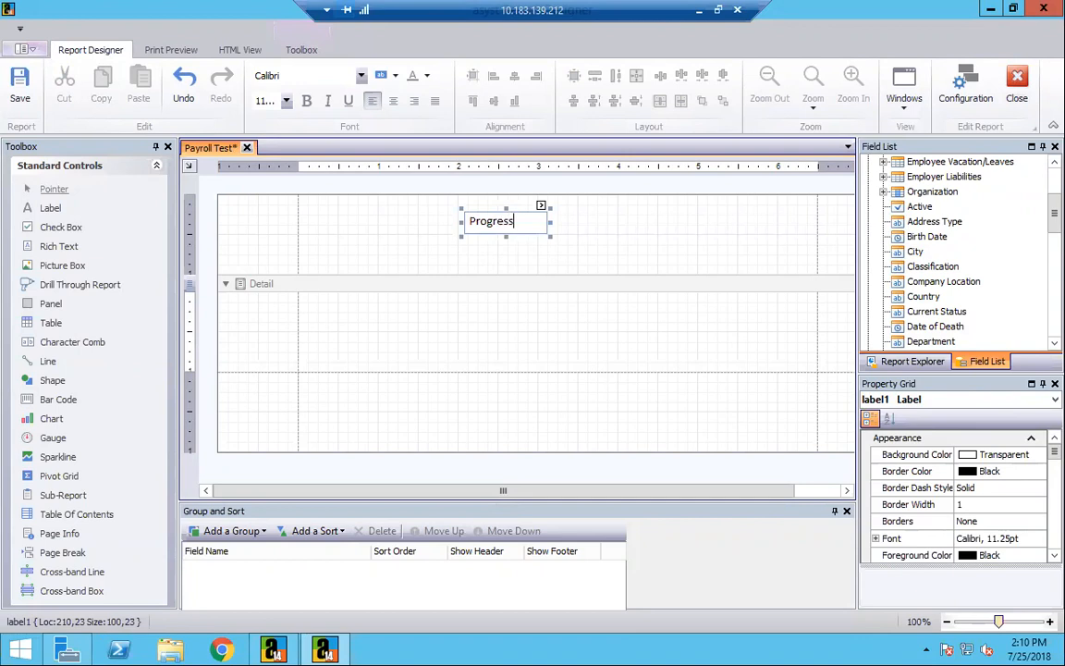
click(573, 228)
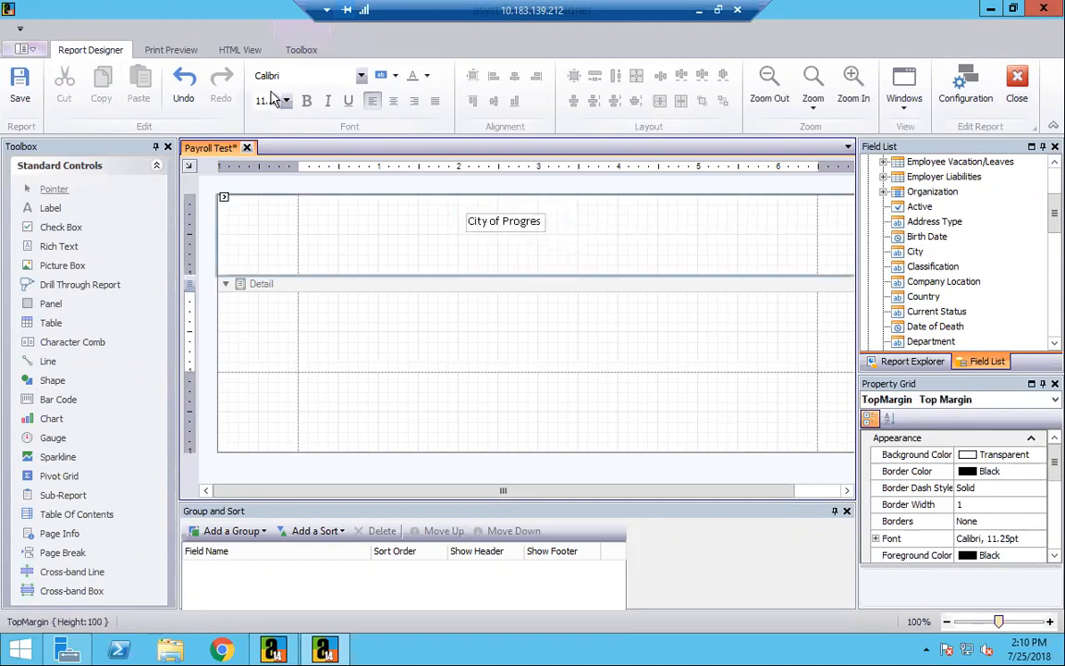
click(306, 100)
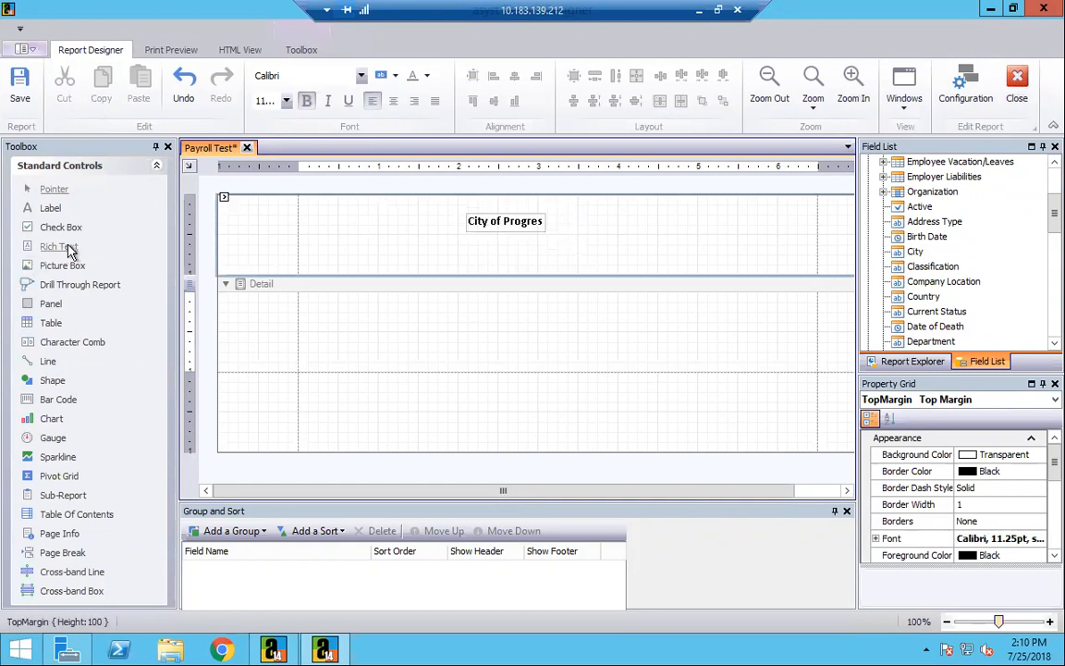
- Add a second label reading "Payroll Report" directly beneath the city title in the top margin band
drag(51, 208, 505, 249)
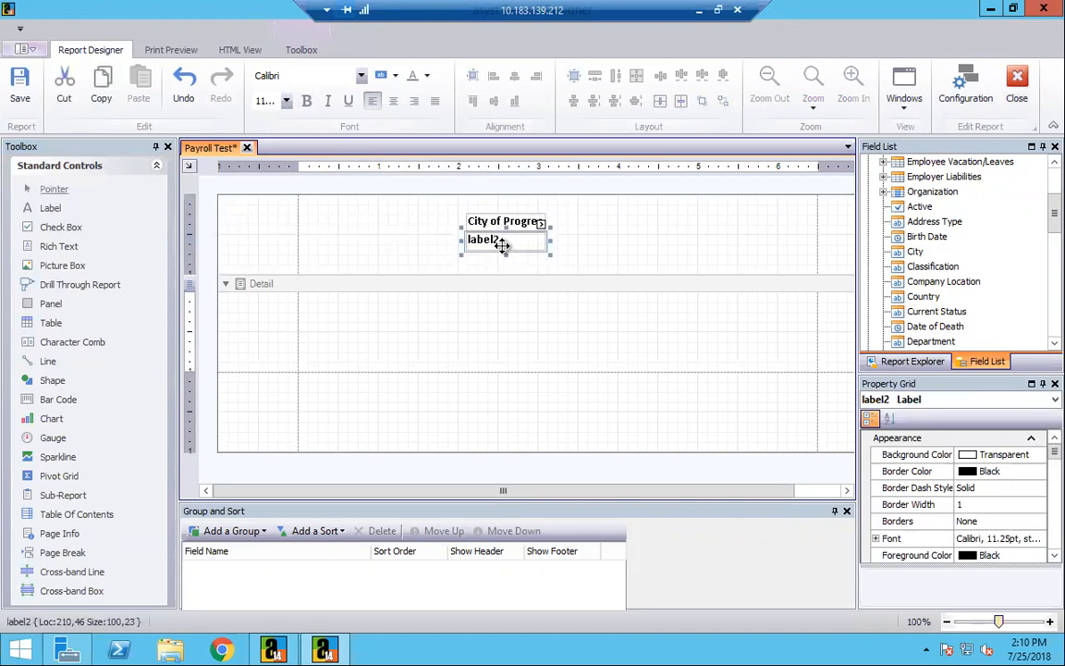
double_click(496, 240)
text(Payroll Report)
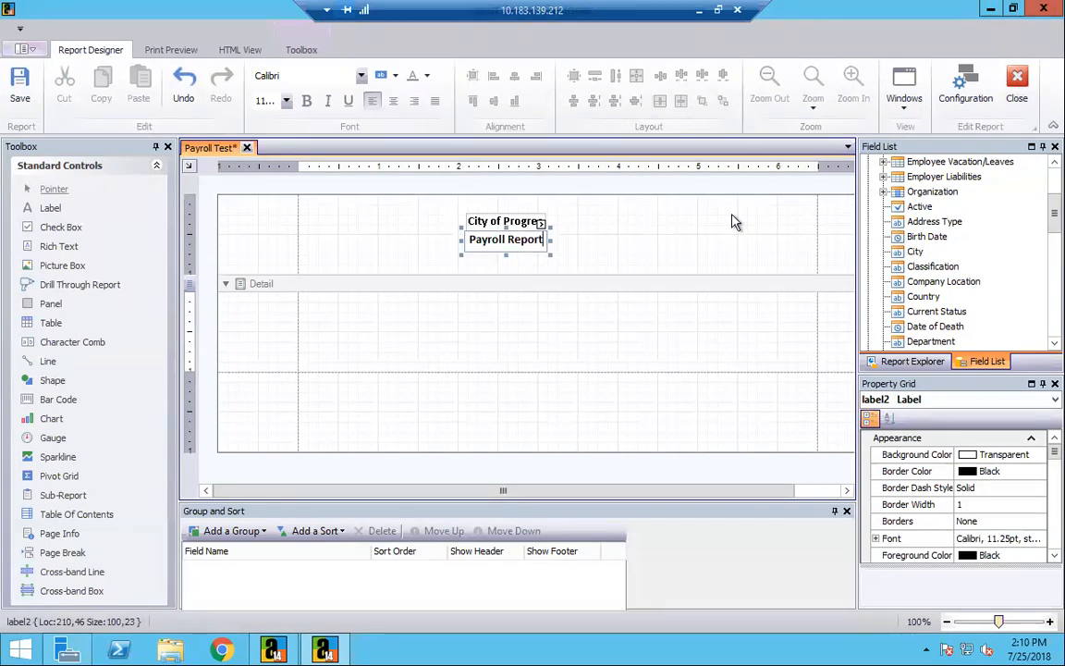
click(659, 196)
- Place a picture box at the left margin line of the top margin band, level with the city title, and locate its Image property
drag(53, 275, 347, 239)
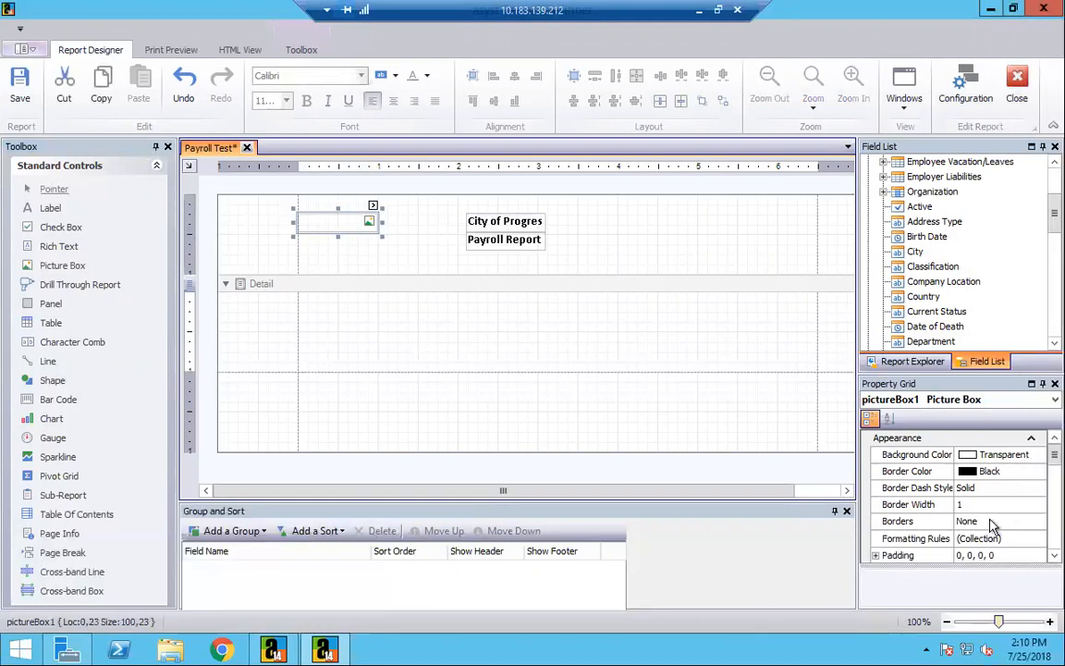
scroll(1041, 553, down, 1)
scroll(1043, 559, down, 5)
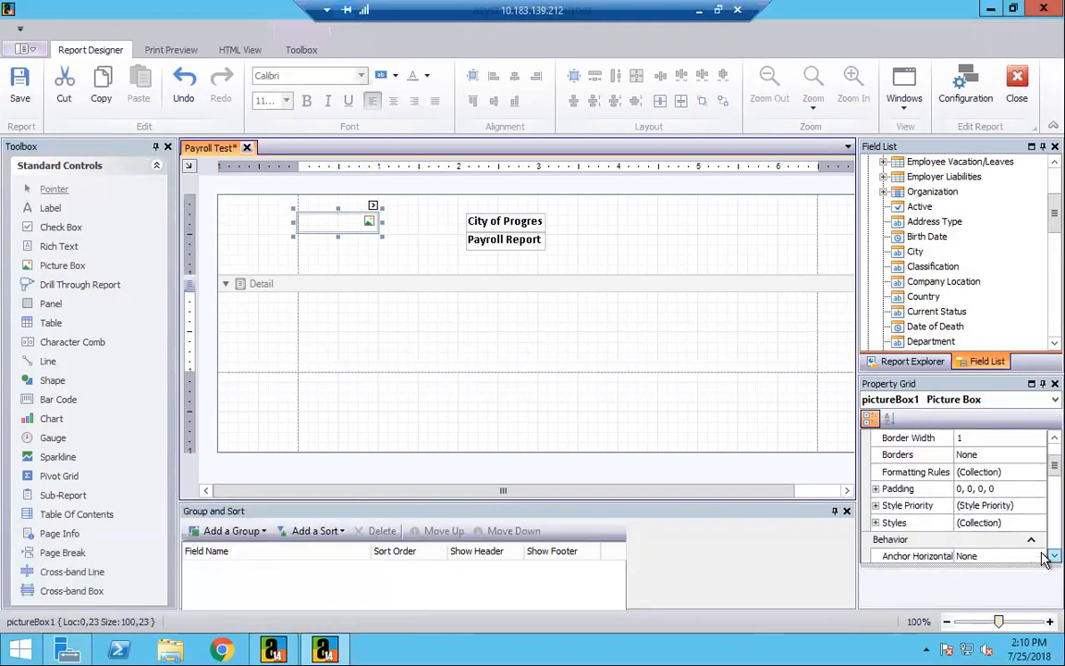
scroll(1044, 558, down, 3)
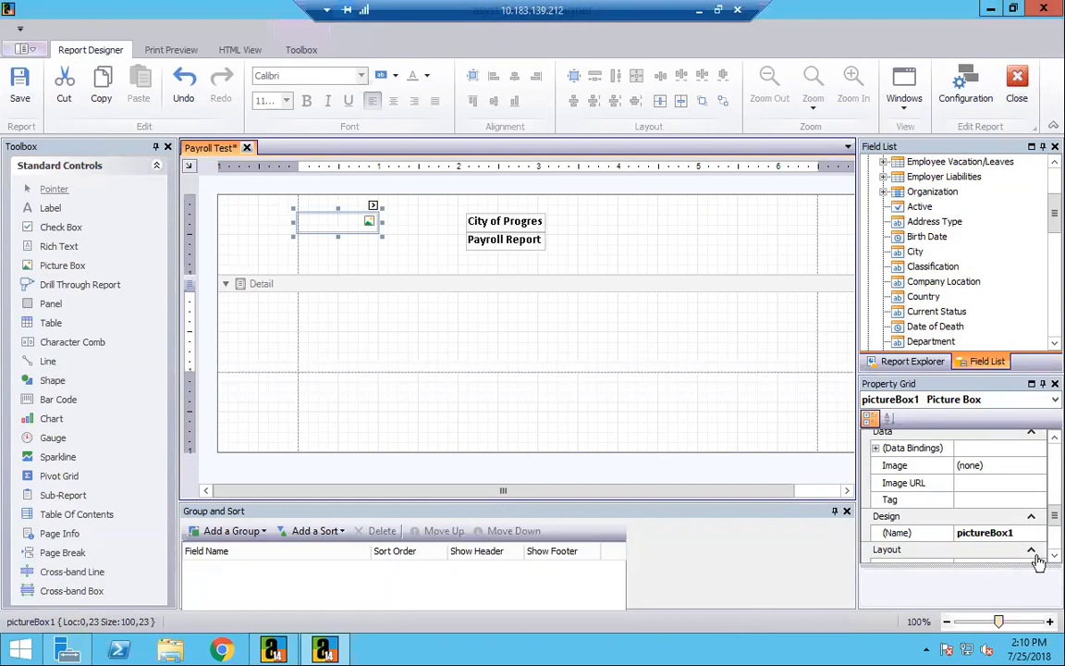
click(1052, 555)
click(1052, 554)
click(1052, 555)
drag(1052, 526, 1042, 511)
click(1032, 525)
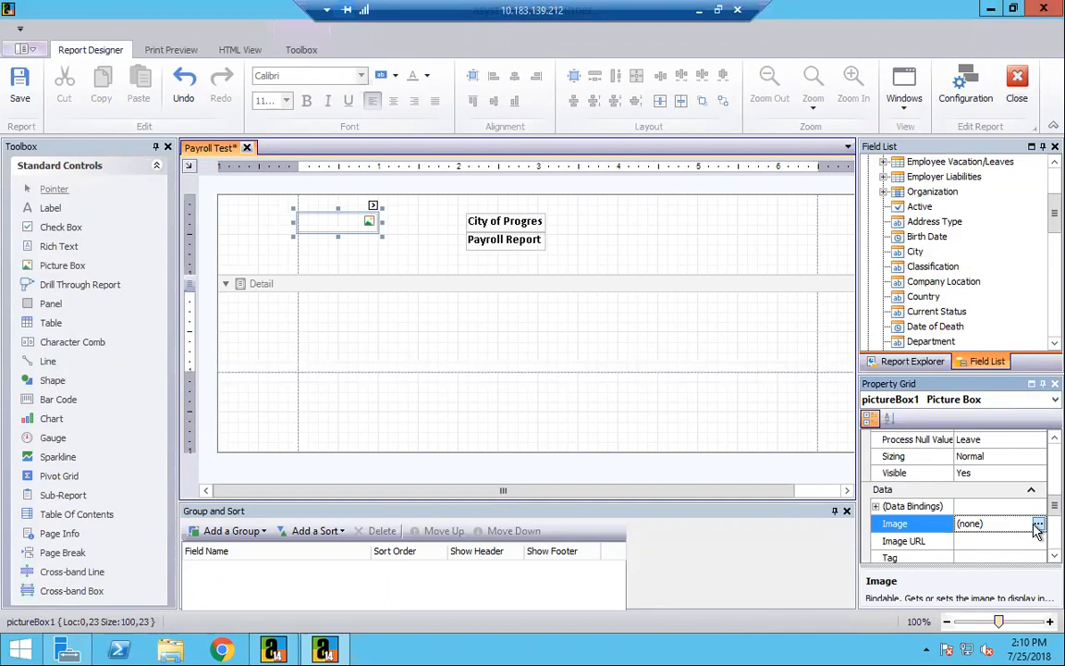
click(730, 244)
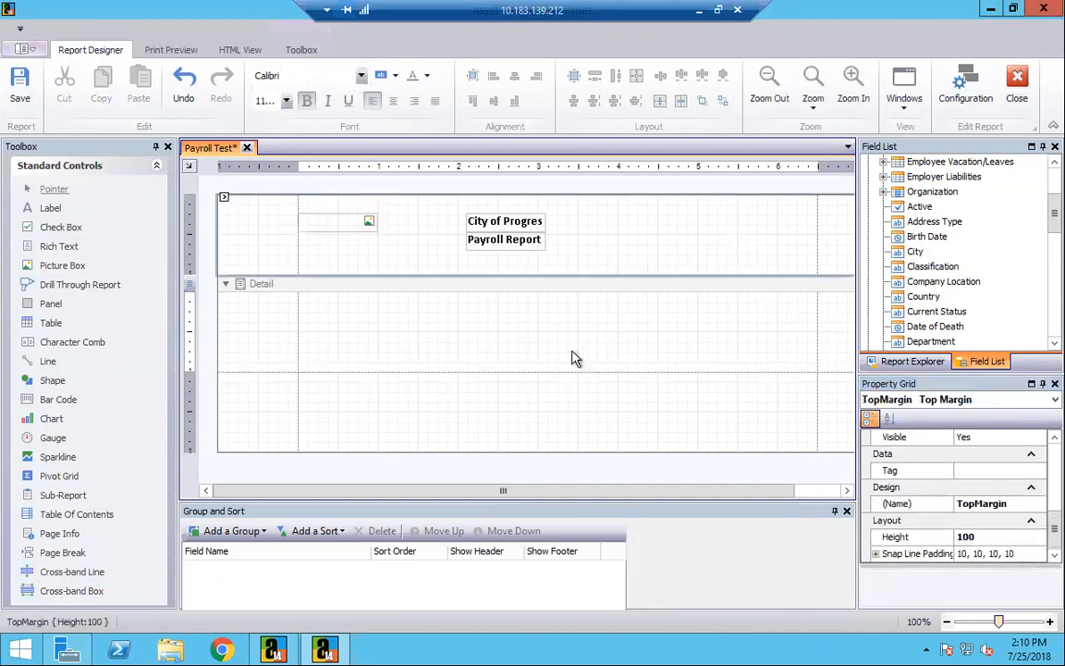
- Extend the Detail band to a height of about 120 and place the employee Last Name field in it at the left margin line
drag(511, 371, 508, 389)
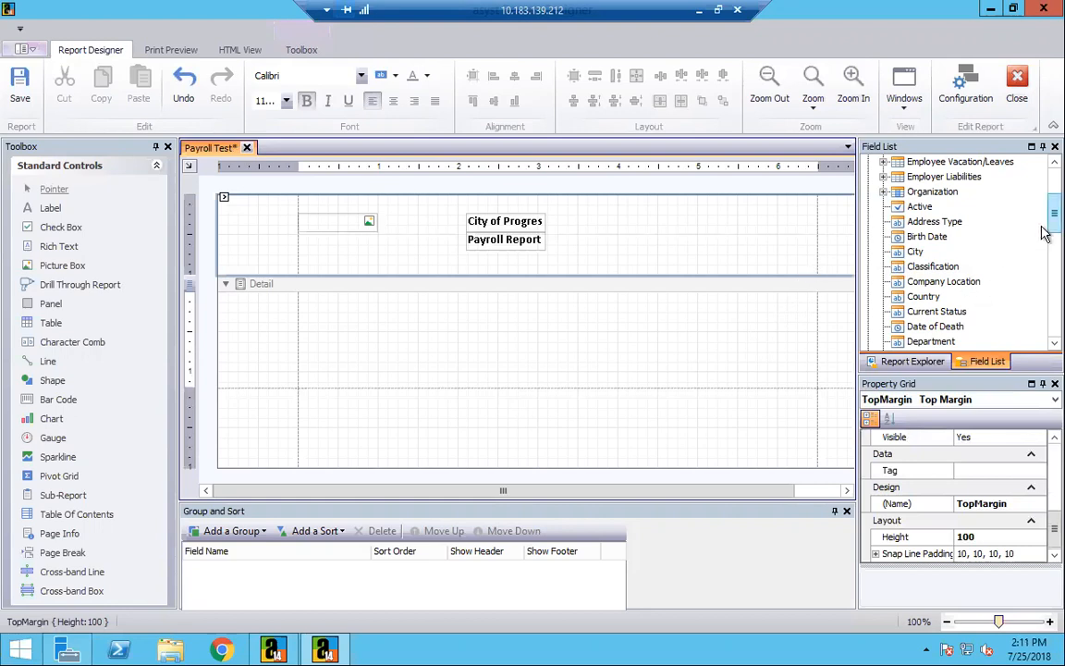
click(1051, 343)
click(1051, 343)
click(1051, 343)
click(1051, 342)
click(1051, 343)
click(1051, 343)
click(1051, 343)
click(1051, 343)
click(1051, 343)
click(1044, 344)
click(1045, 344)
click(1045, 344)
click(1045, 344)
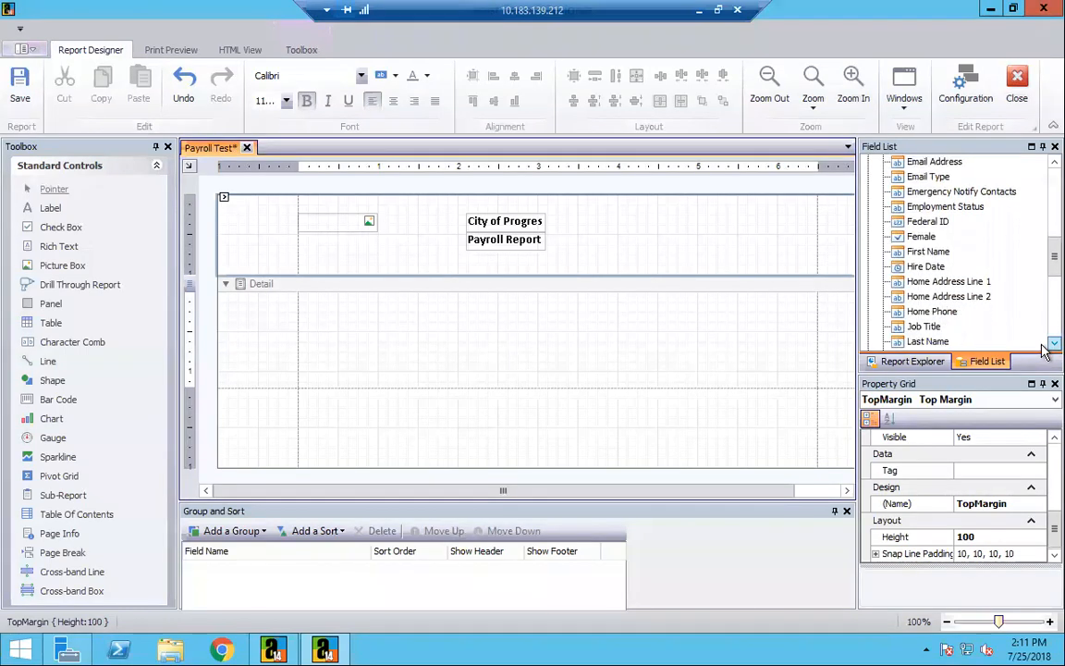
click(1045, 344)
click(1044, 343)
drag(899, 318, 338, 349)
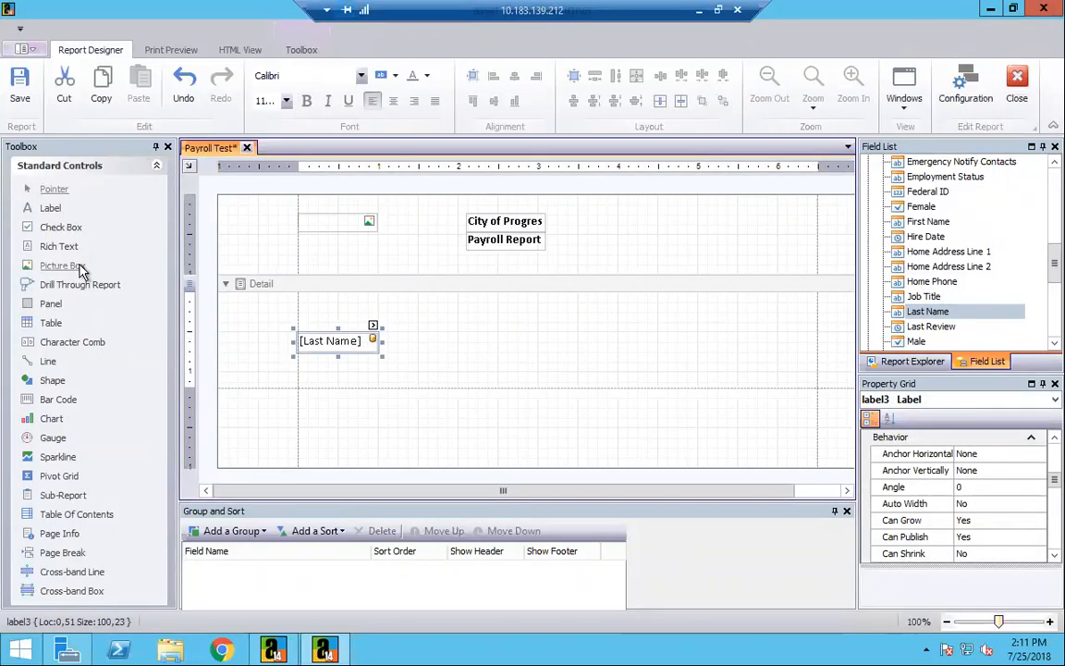
- Add a label reading "Last Name" directly above the Last Name field in the Detail band
drag(50, 208, 334, 323)
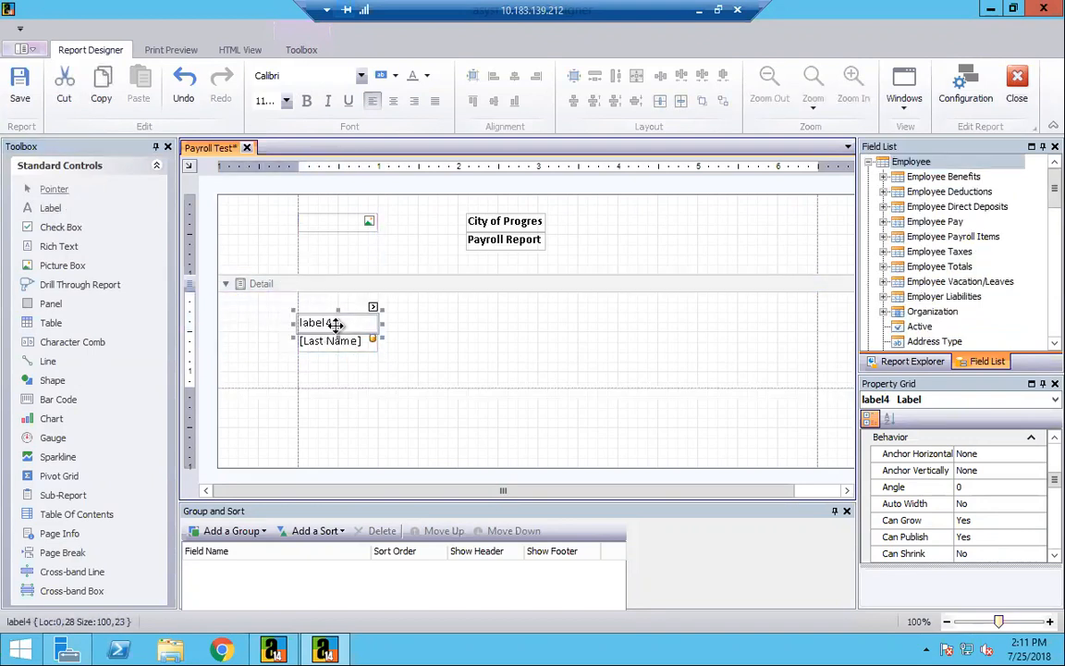
double_click(334, 323)
text(Last Name)
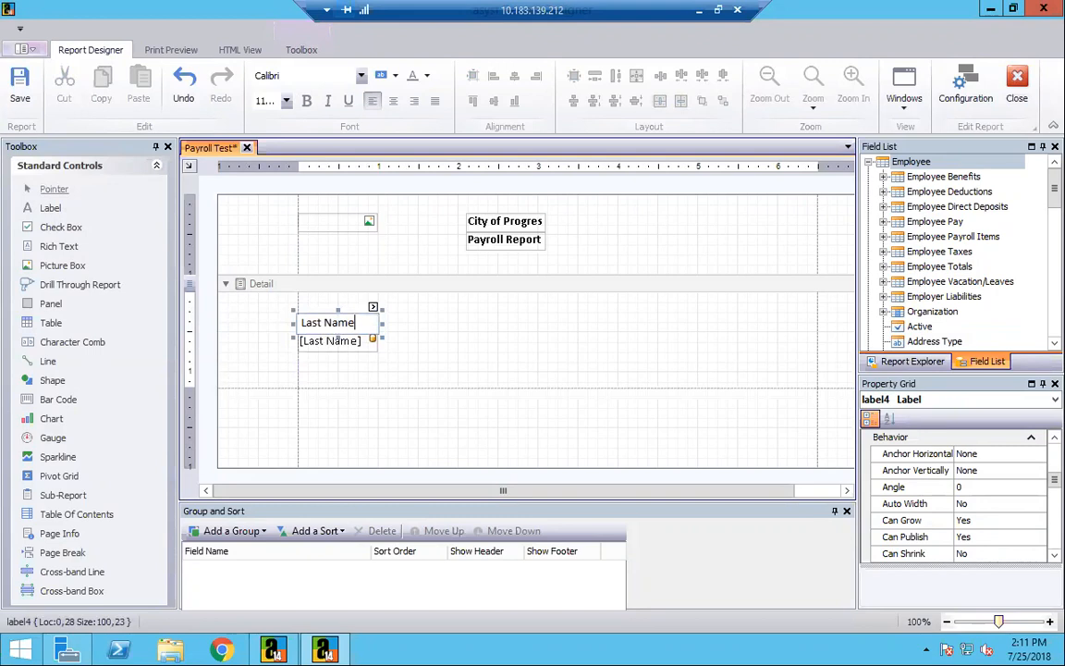
- Place the Department field to the right of the Last Name field and add a label reading "Department" directly above it
scroll(952, 318, down, 1)
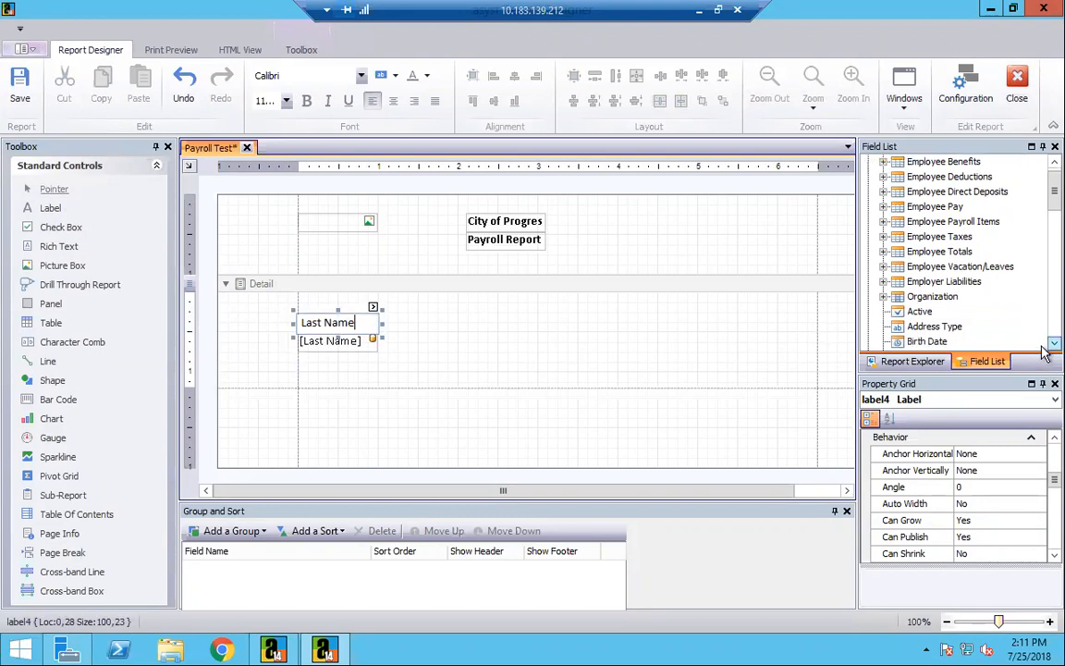
scroll(1043, 351, down, 9)
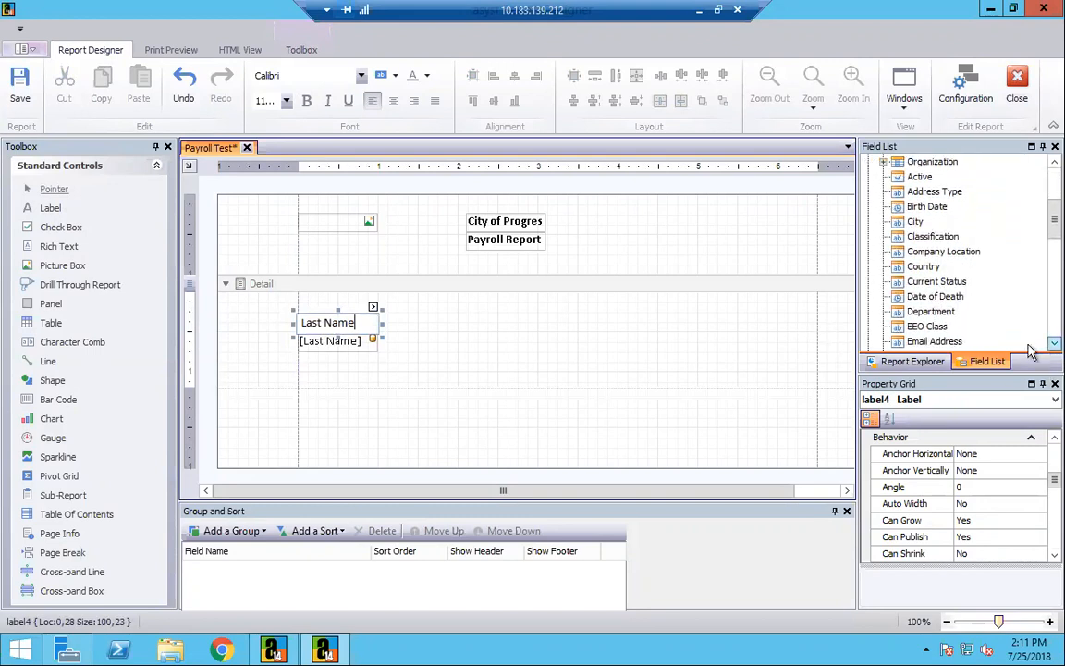
drag(929, 312, 401, 330)
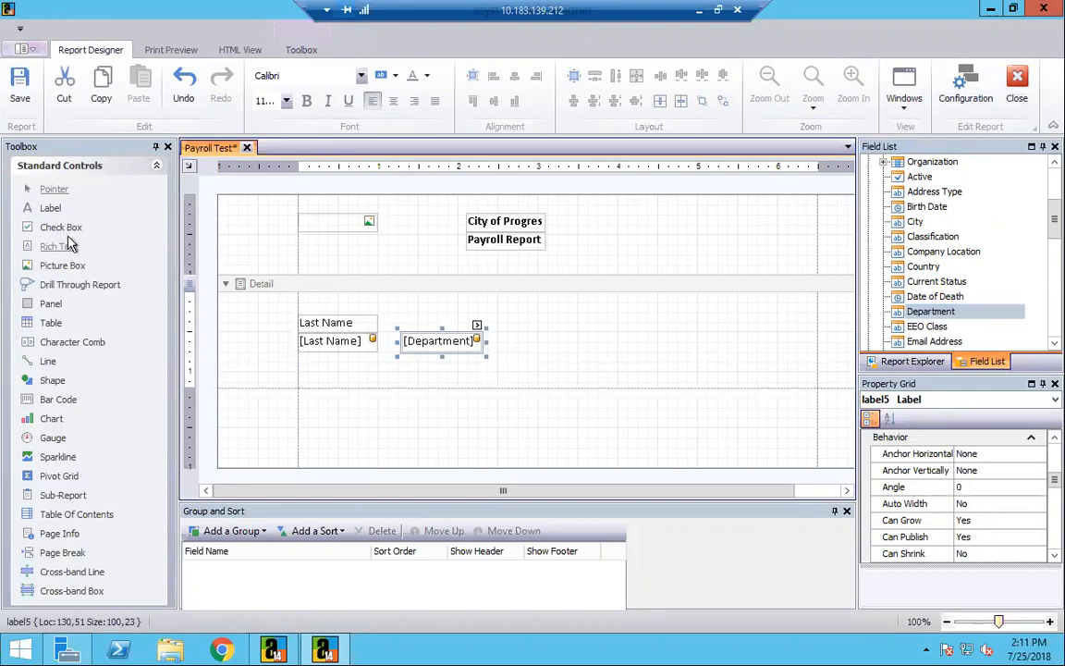
drag(48, 208, 436, 328)
text(Department)
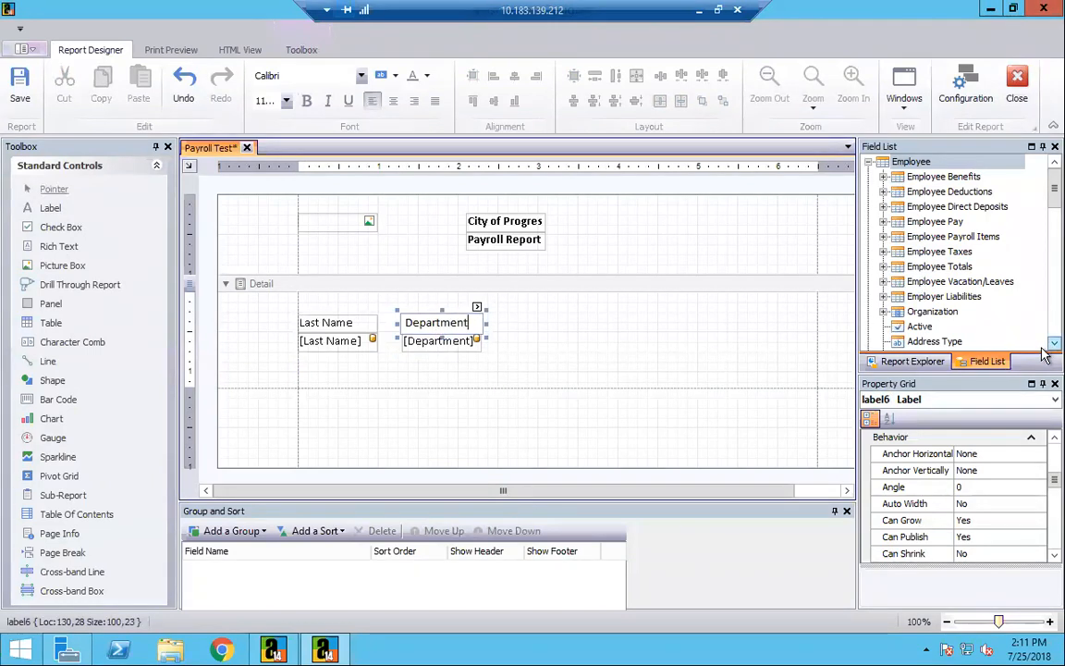
- Place the Classification and EEO Class fields to the right of Department in the same row, with Classification about 259 from the left margin
scroll(1043, 352, down, 2)
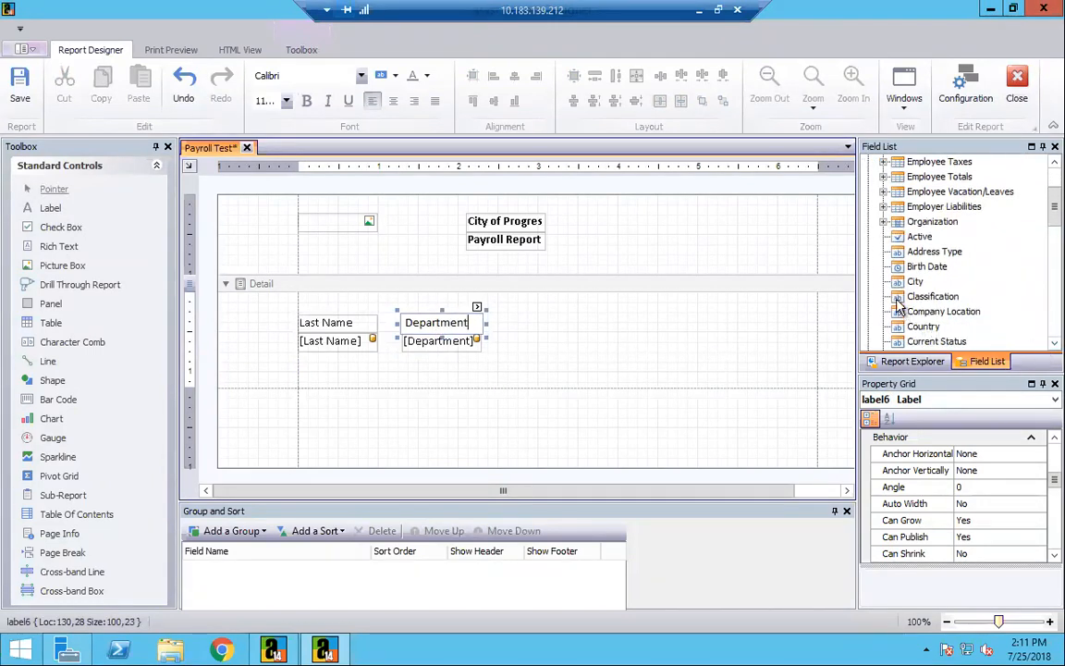
drag(899, 305, 551, 342)
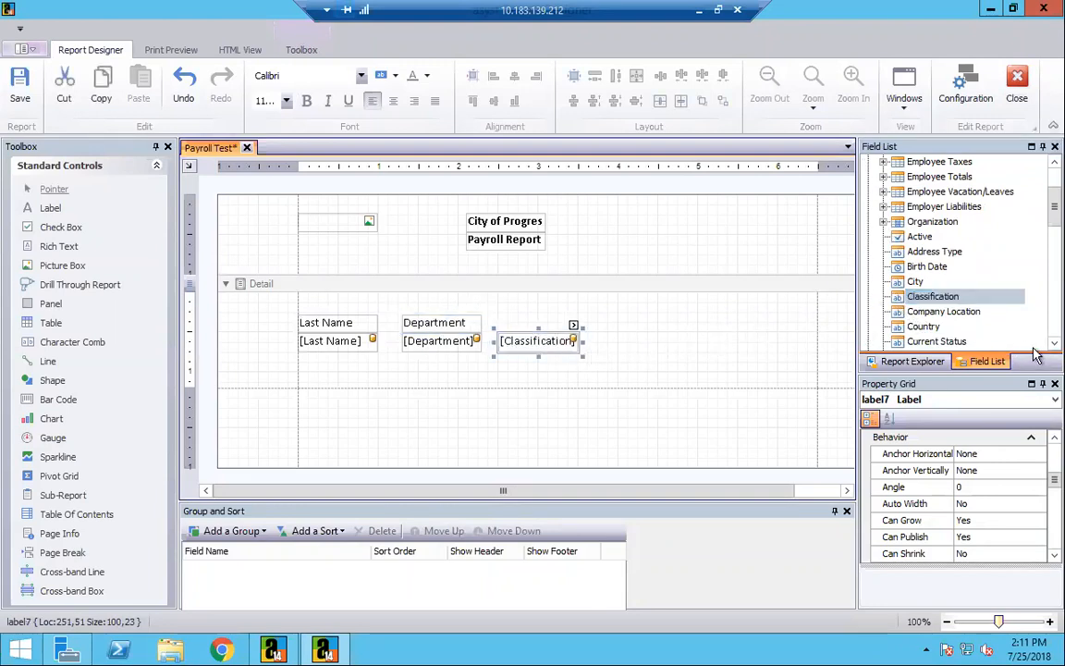
scroll(1040, 352, down, 2)
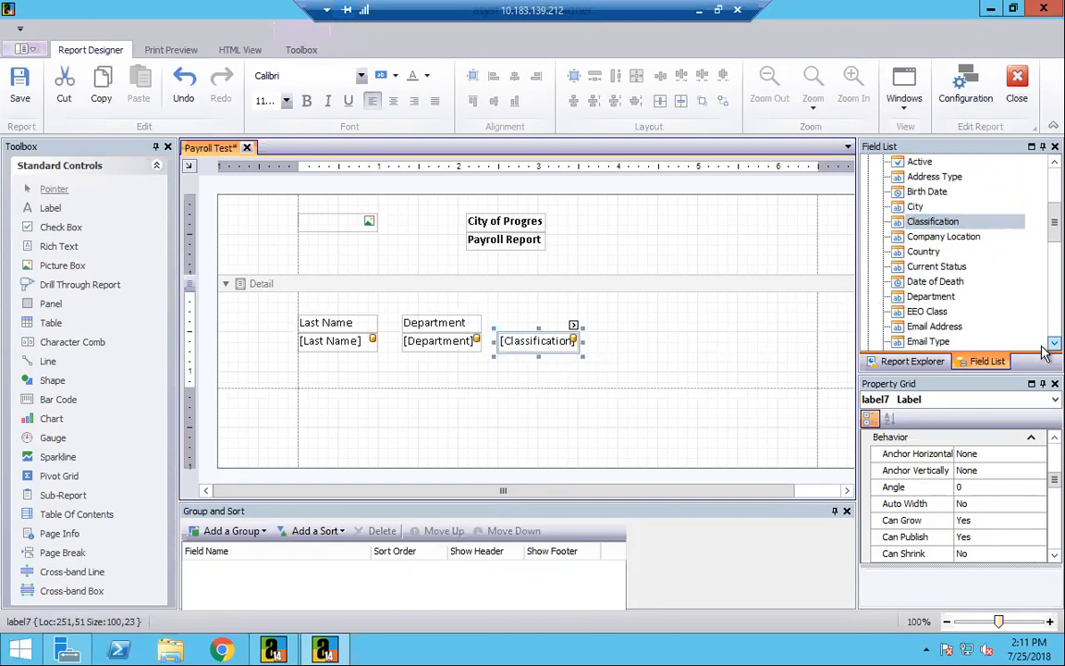
drag(931, 311, 703, 353)
click(520, 340)
drag(519, 341, 526, 340)
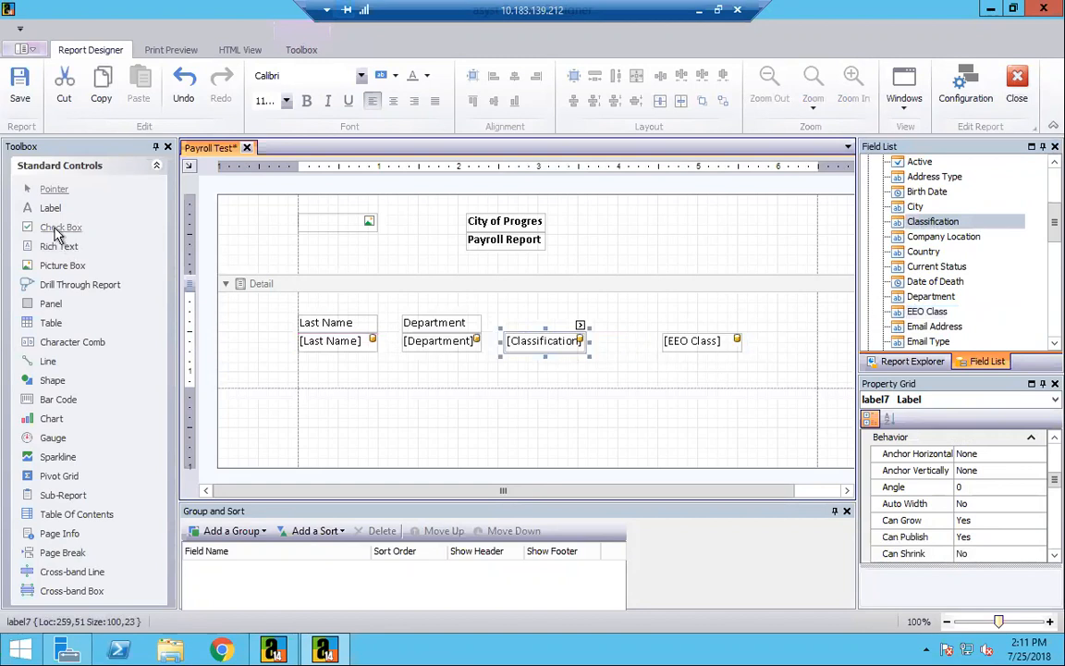
- Add a label reading "Classification" directly above the Classification field
drag(51, 209, 537, 317)
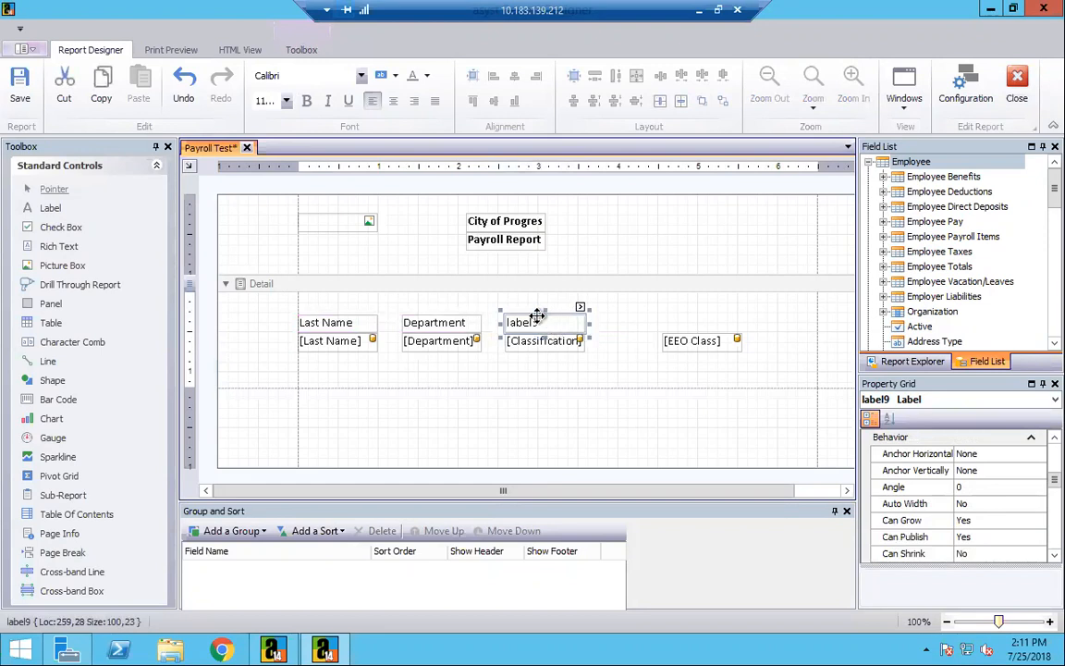
text(C)
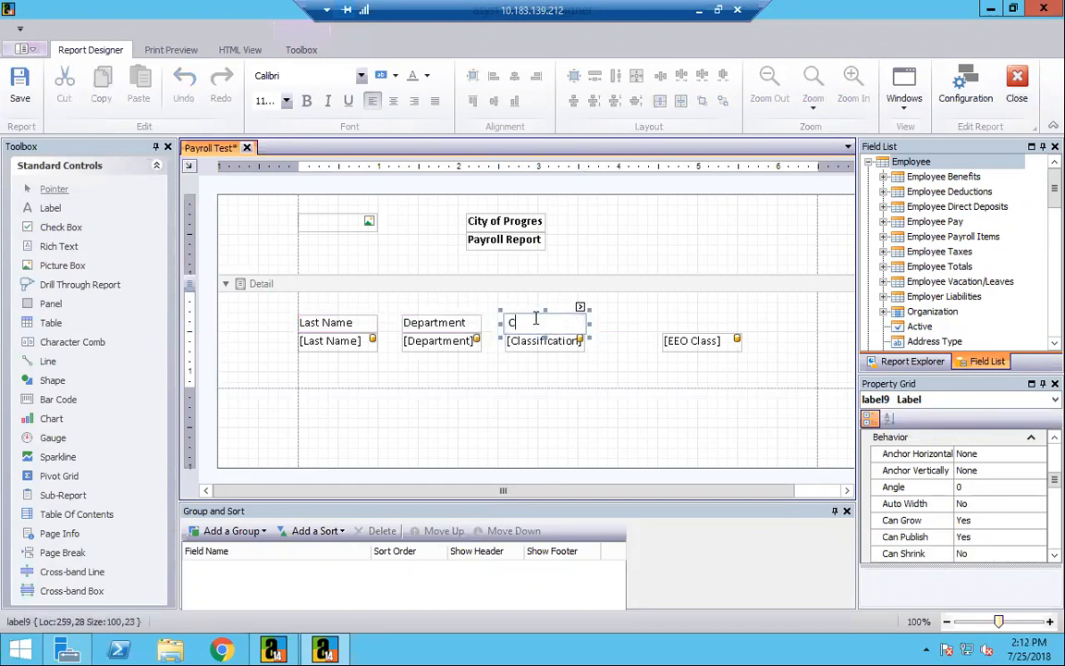
text(lassifiction)
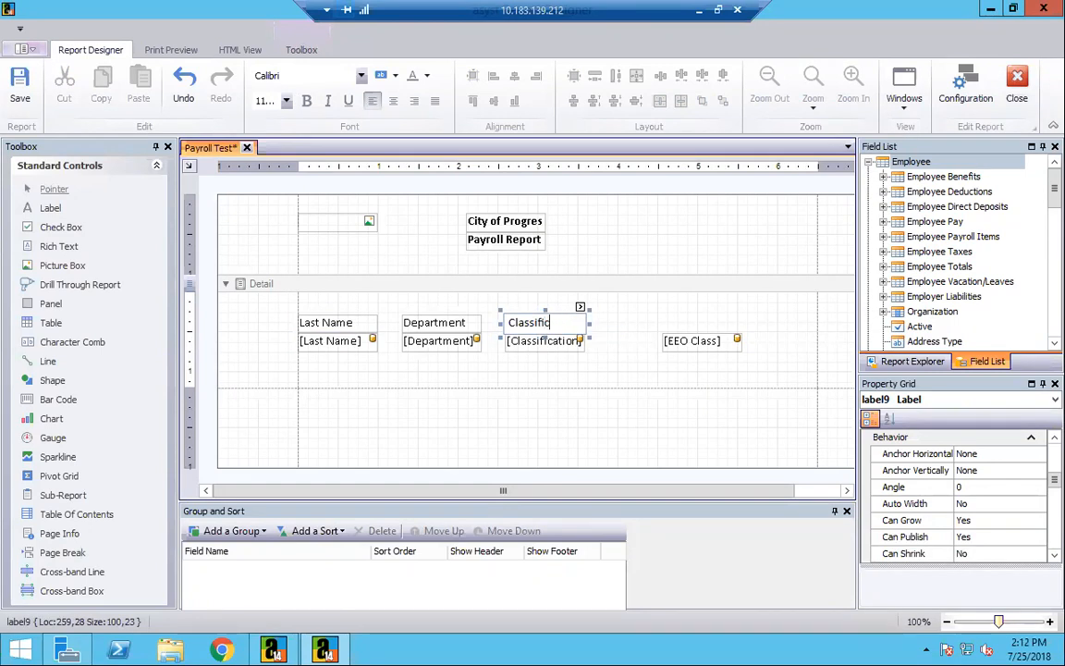
text(tion)
- Add a label reading "EEO" directly above the EEO Class field
drag(50, 208, 705, 323)
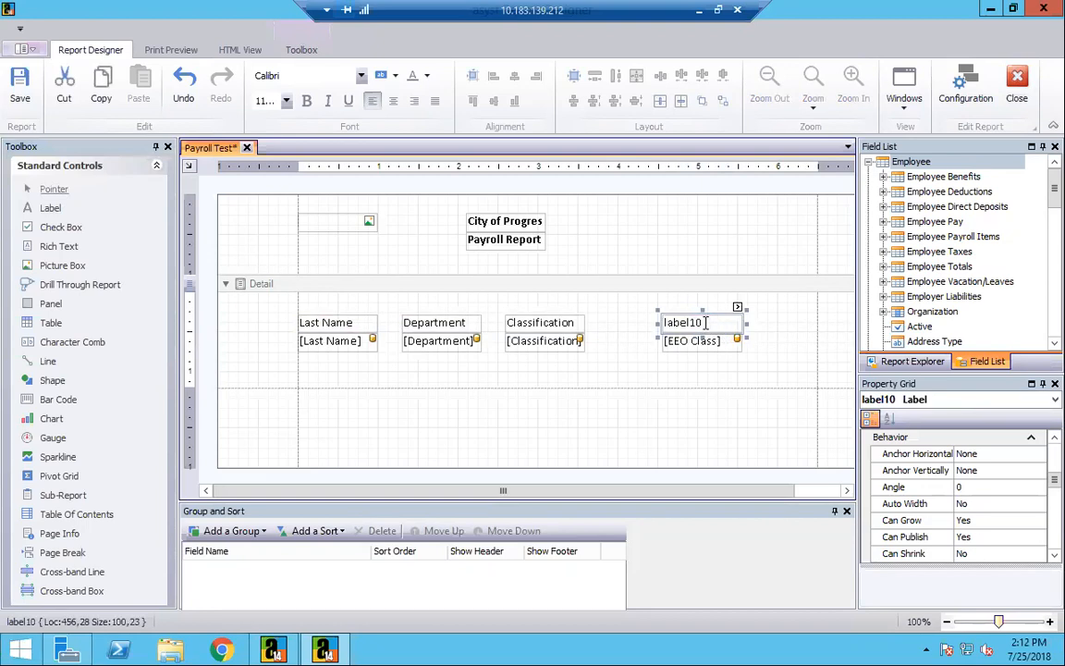
text(EE)
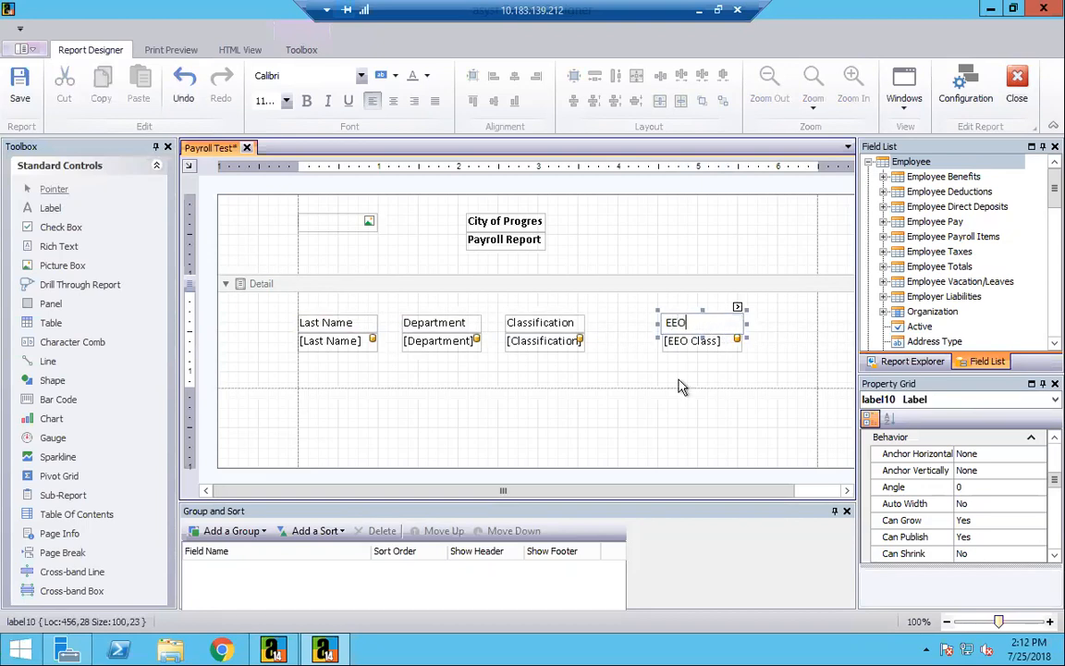
text(O)
click(679, 382)
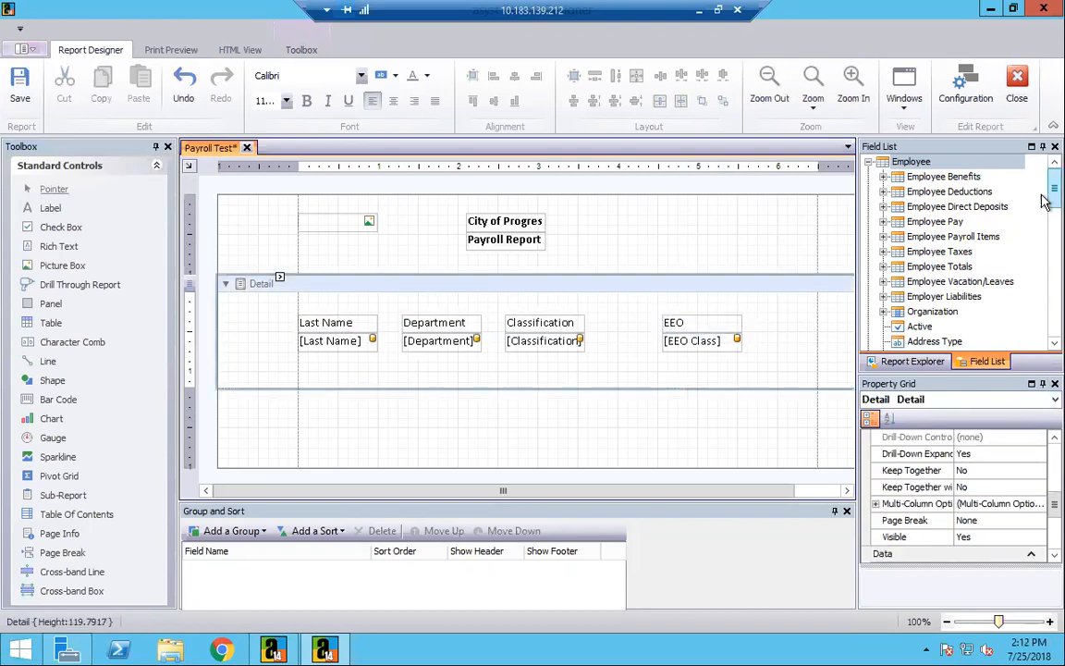
- Place the Year to Date Net Pay field from Employee Totals beneath the Last Name field in the Detail band
scroll(1044, 200, down, 1)
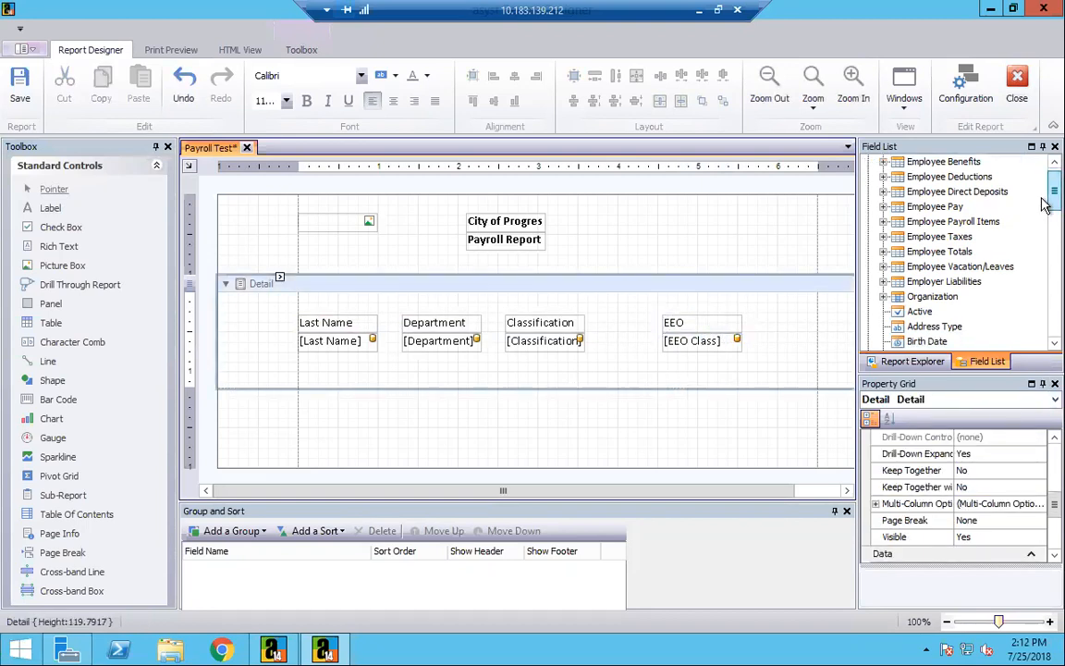
click(884, 252)
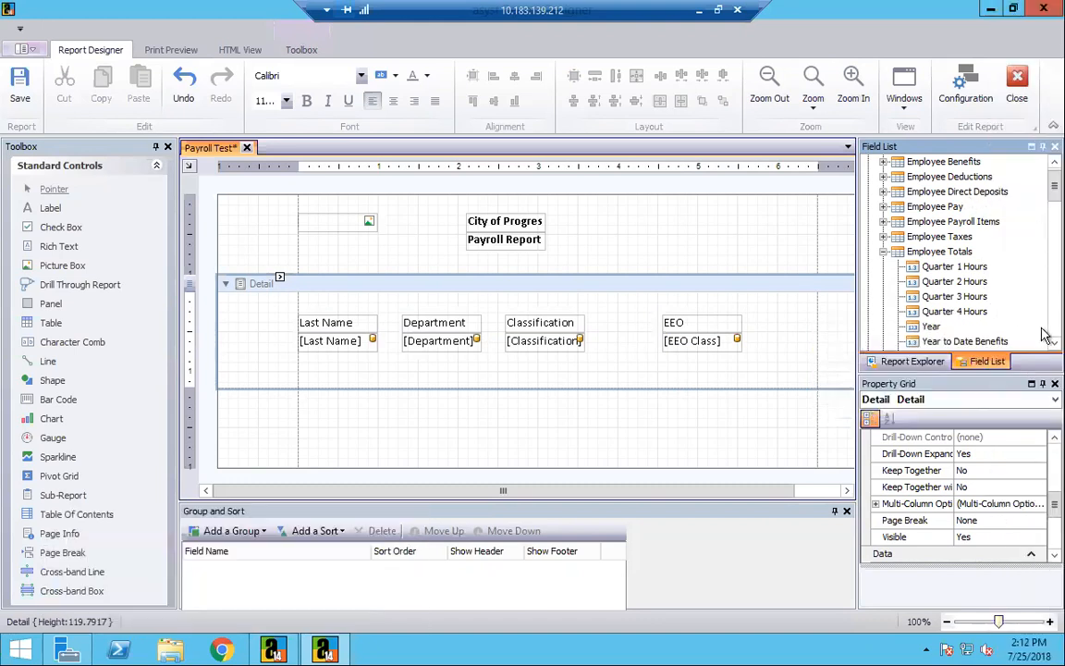
scroll(1042, 348, down, 3)
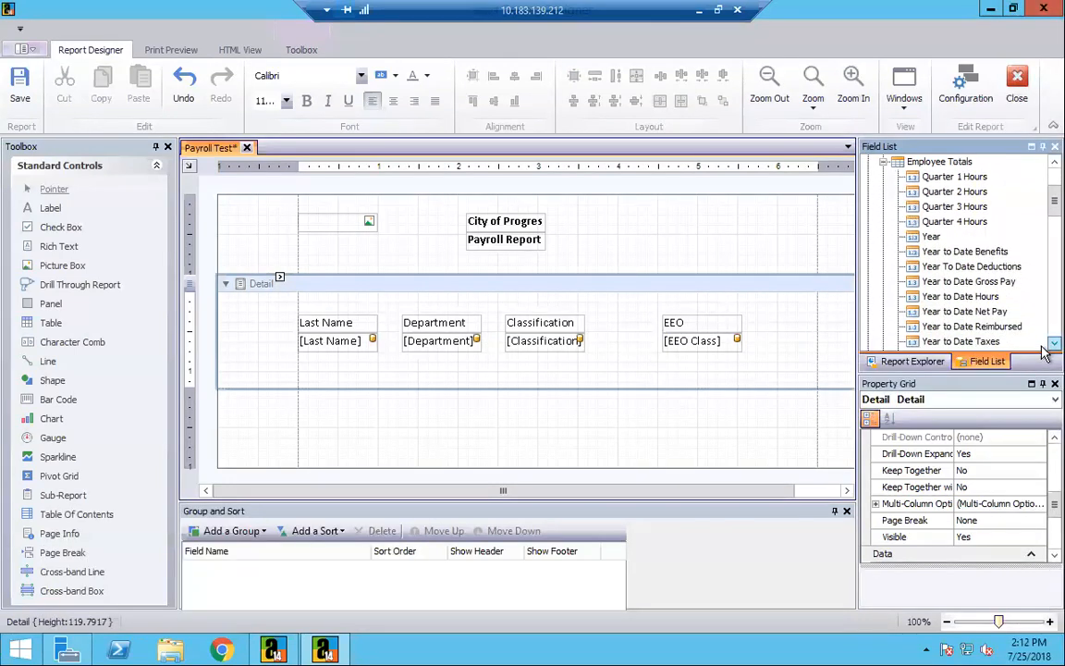
scroll(1042, 350, down, 1)
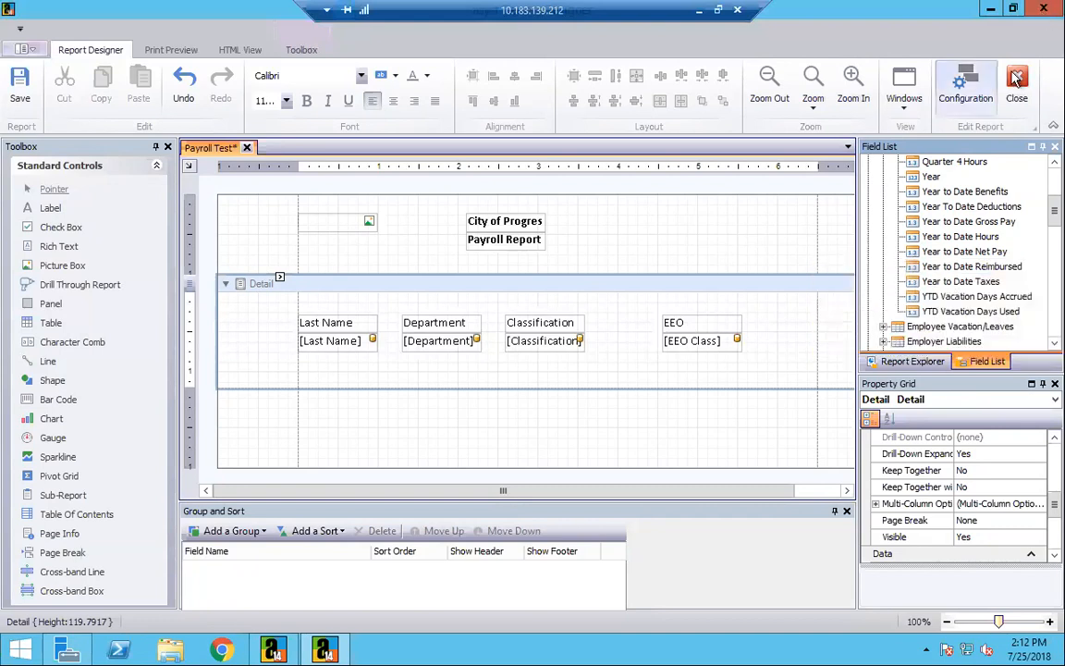
drag(918, 259, 346, 375)
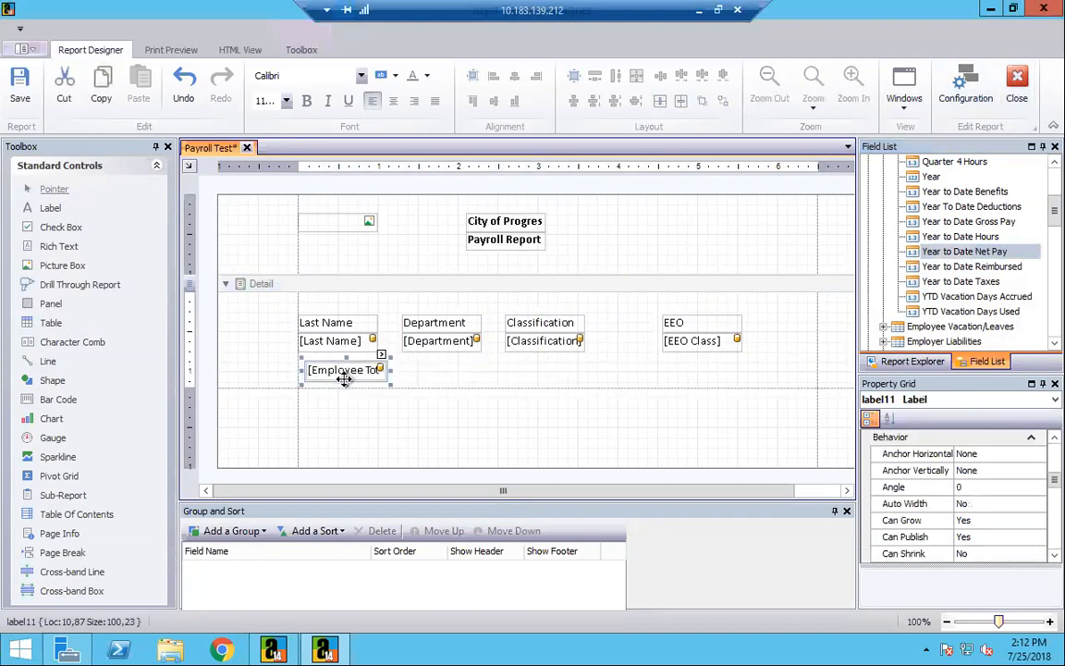
- Extend the Detail band to a height of about 149 and move the net pay field lower, aligned with the left margin line
click(440, 389)
drag(437, 385, 435, 408)
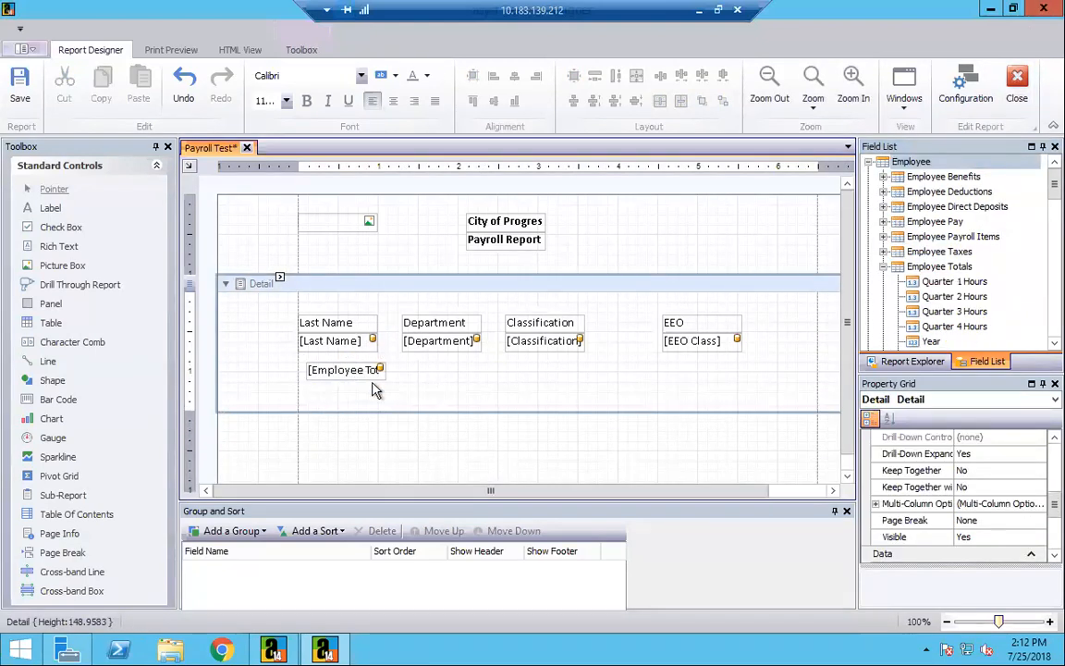
drag(364, 374, 344, 407)
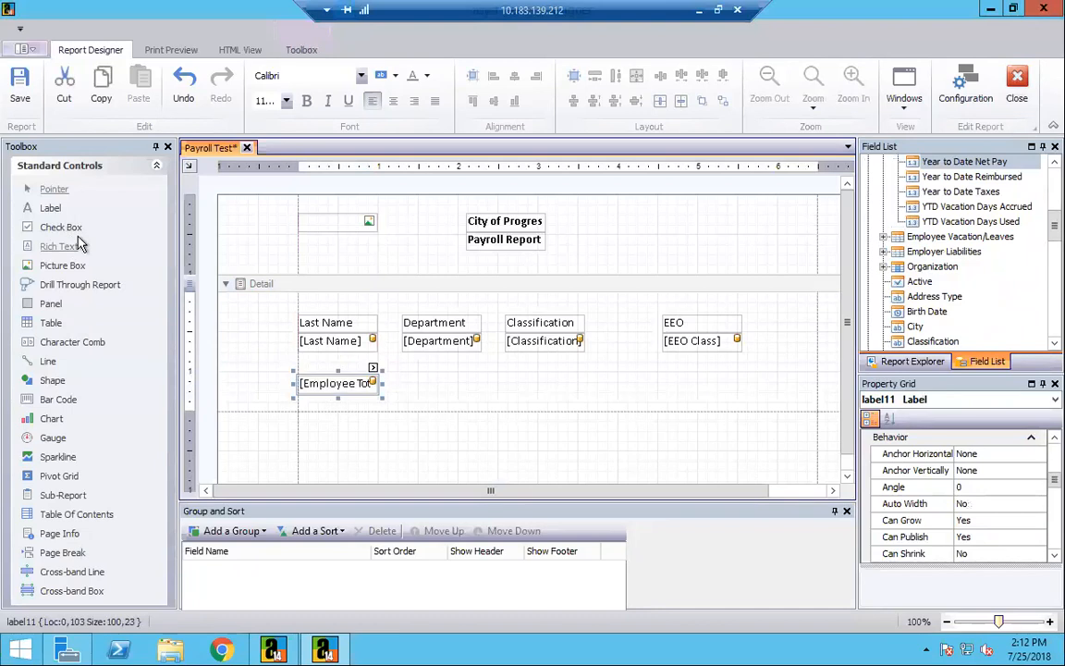
- Add a label reading "YTD Net" between the Last Name field and the net pay field
drag(66, 209, 325, 359)
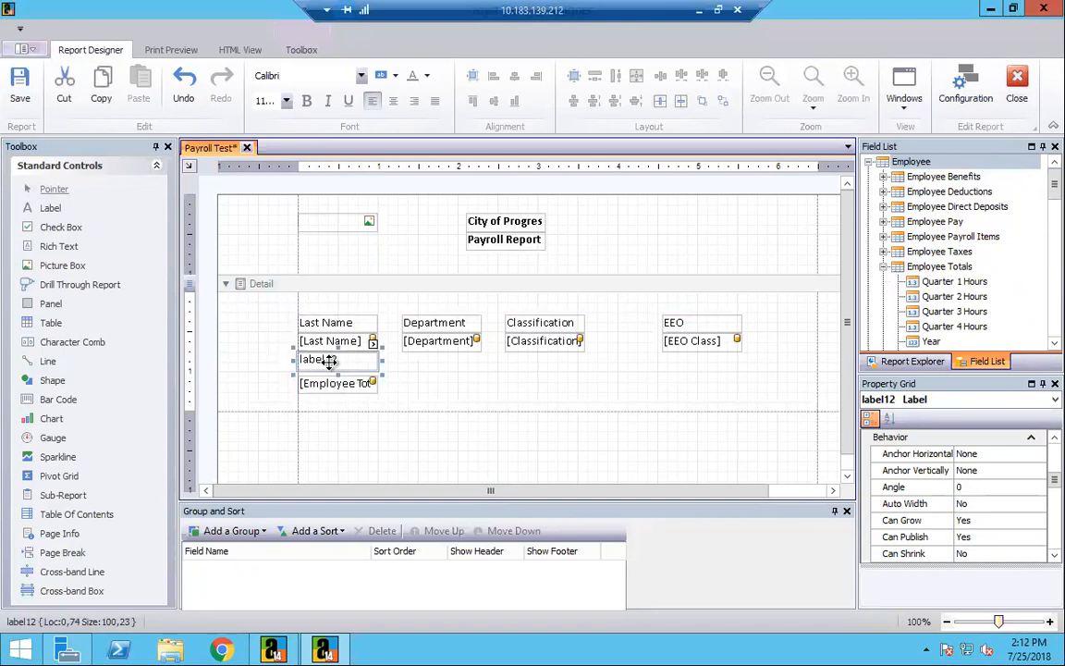
double_click(329, 361)
text(YTD)
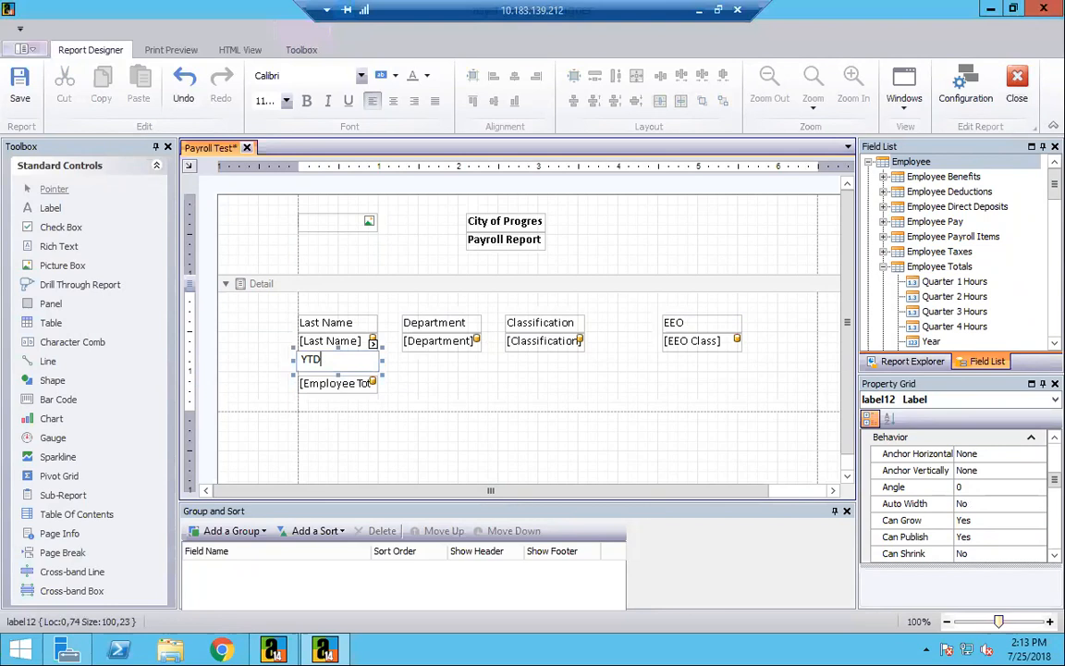
text( Net)
click(431, 393)
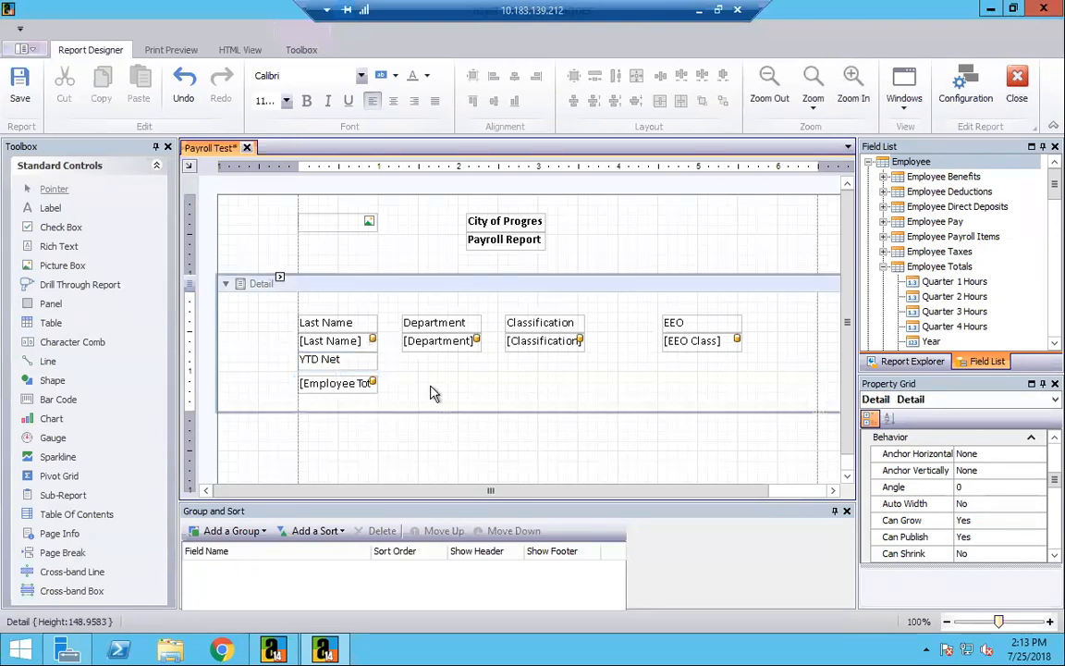
- Make the Last Name, Department, Classification and EEO heading labels bold
click(328, 321)
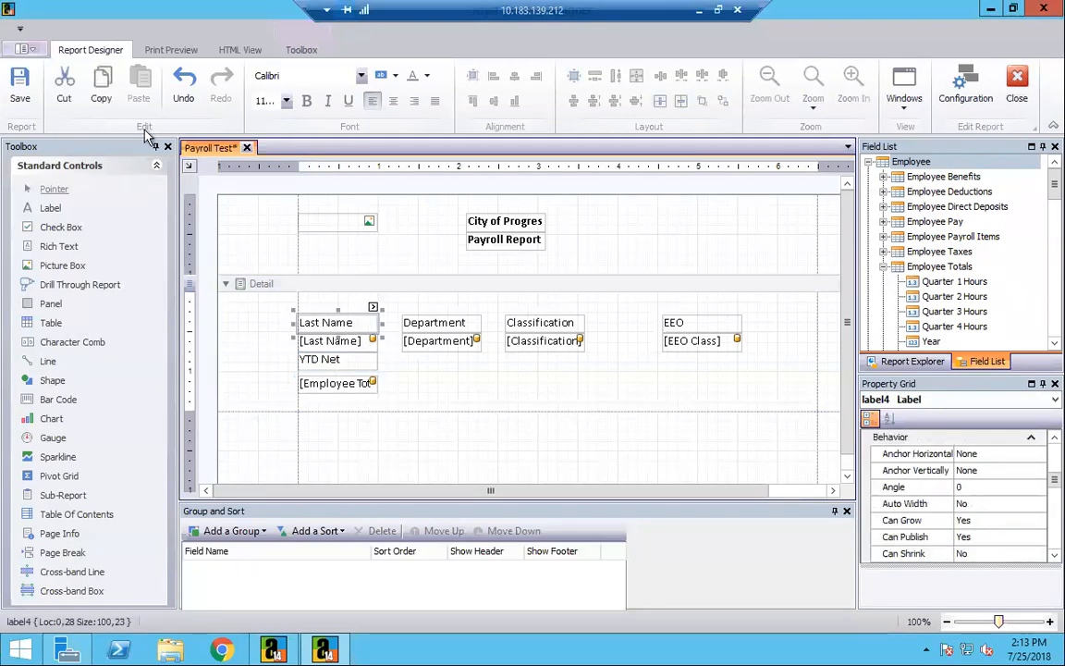
click(307, 102)
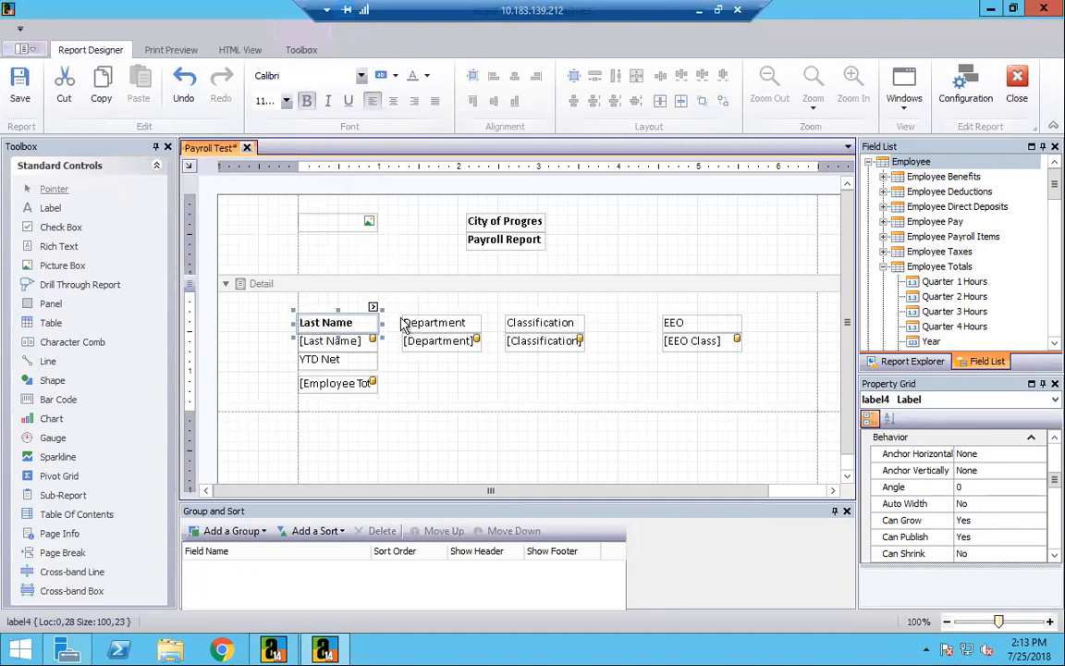
key(Tab)
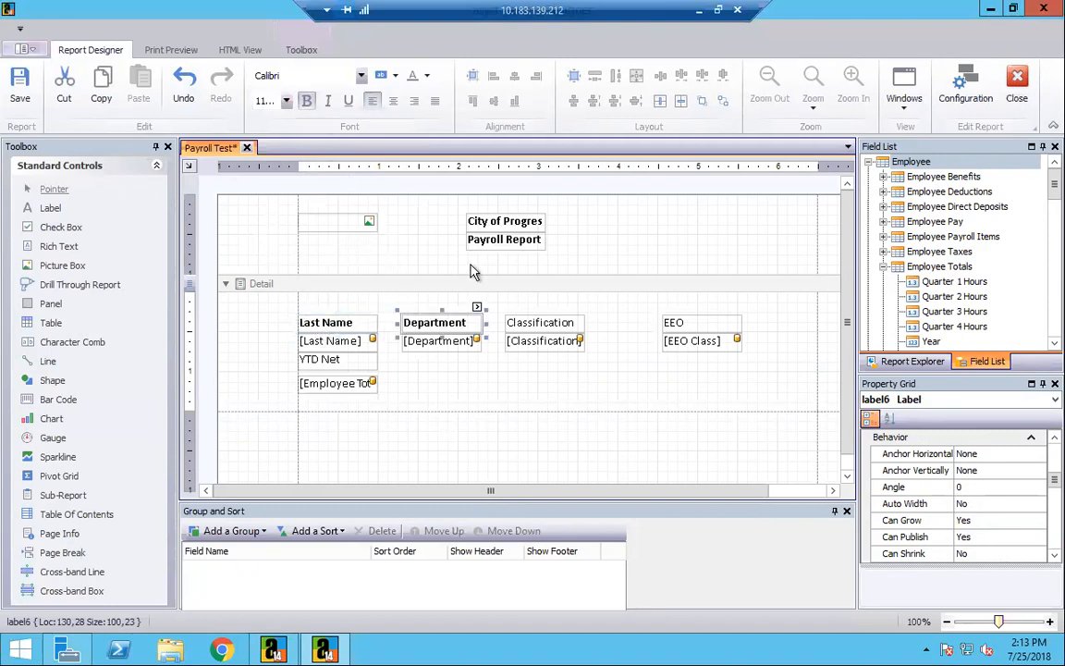
click(523, 314)
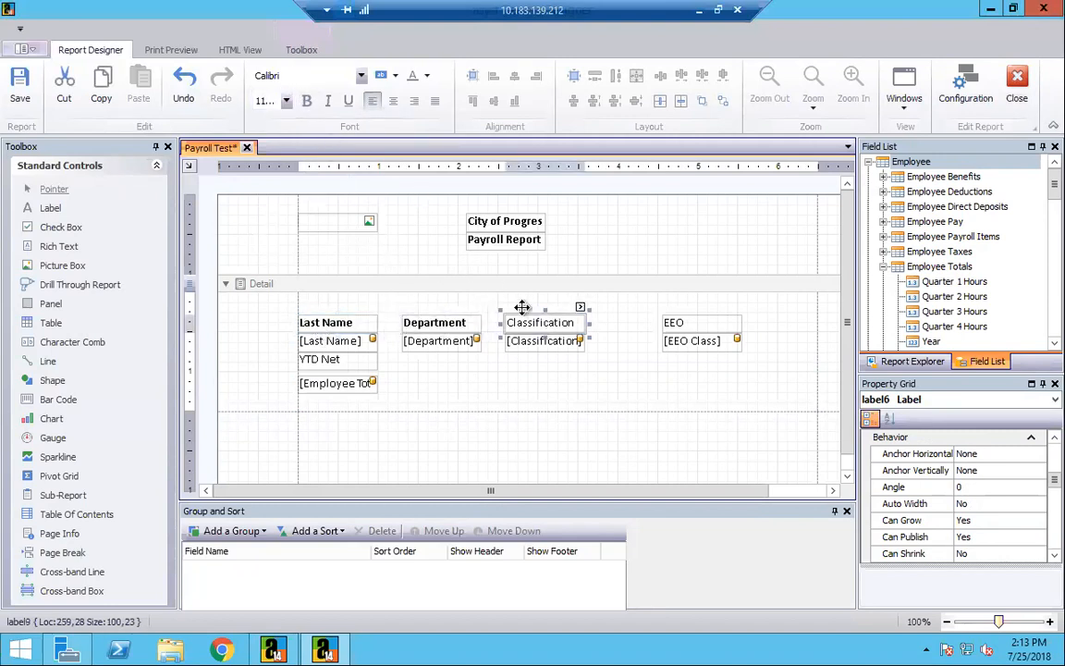
click(307, 101)
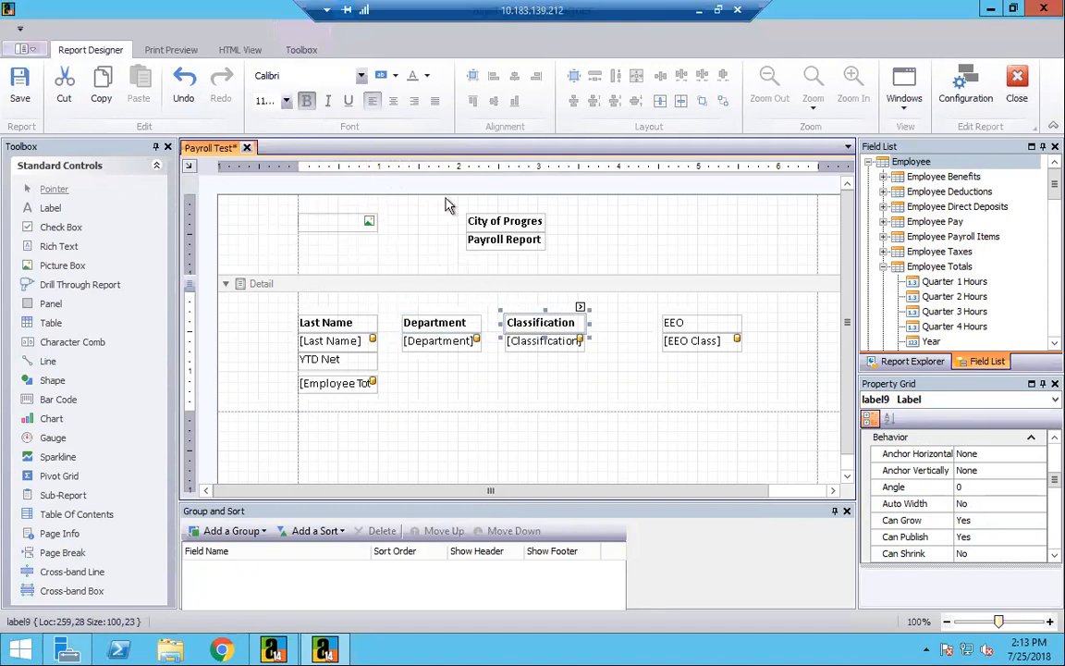
click(693, 320)
click(307, 101)
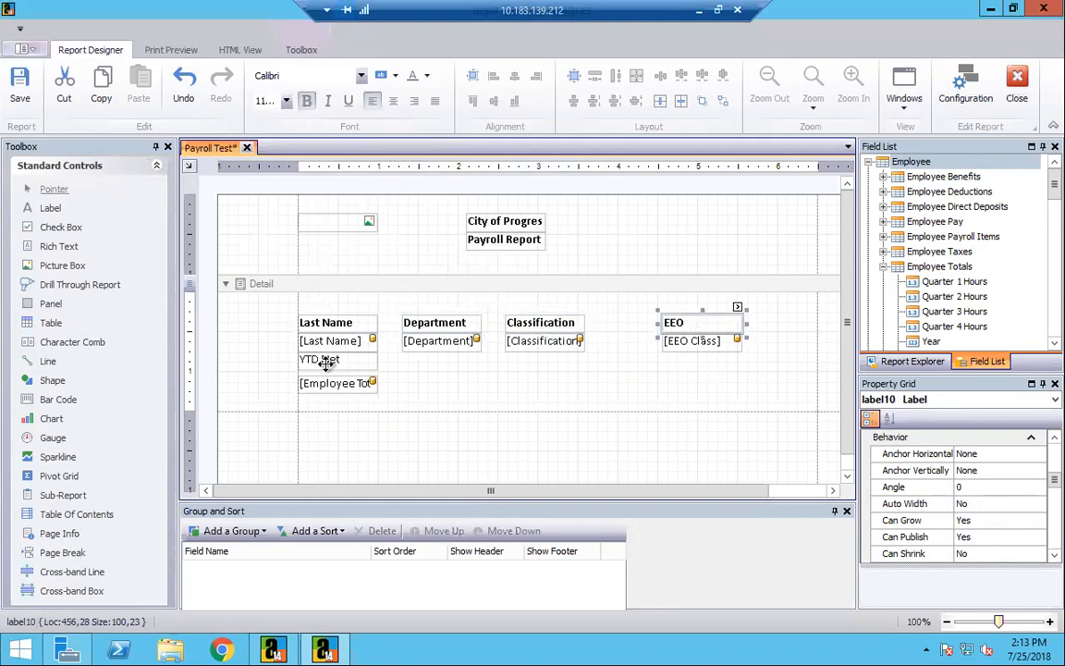
- Make the YTD Net label in the Detail band bold
click(320, 360)
click(309, 102)
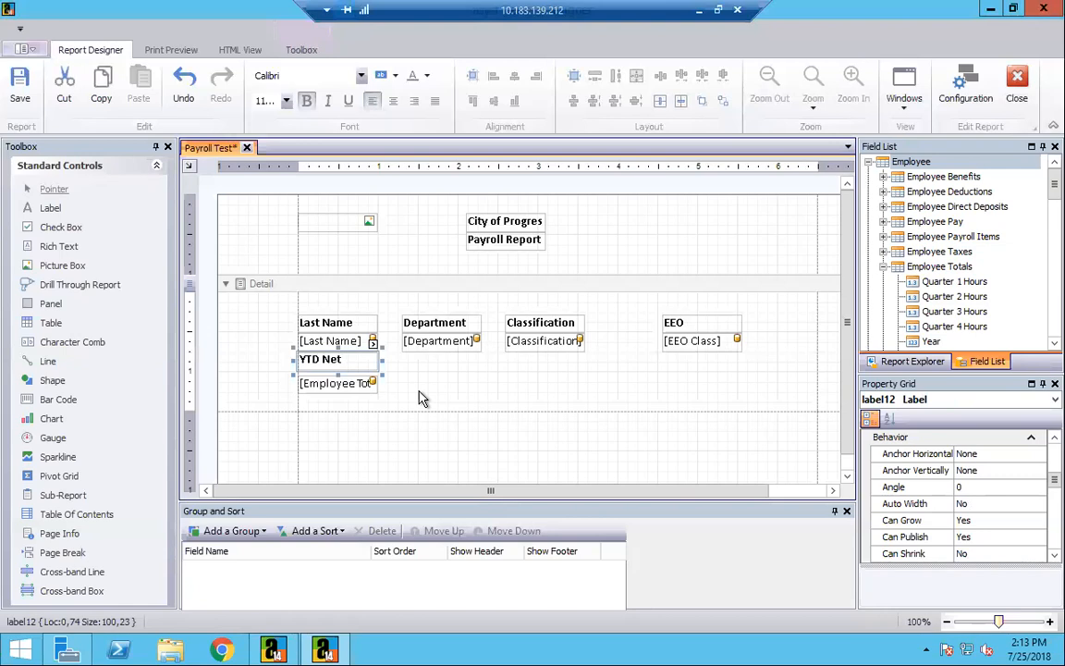
- Add a sort on the Department field, check the report in print preview, and return to the design view
click(342, 532)
drag(444, 503, 442, 442)
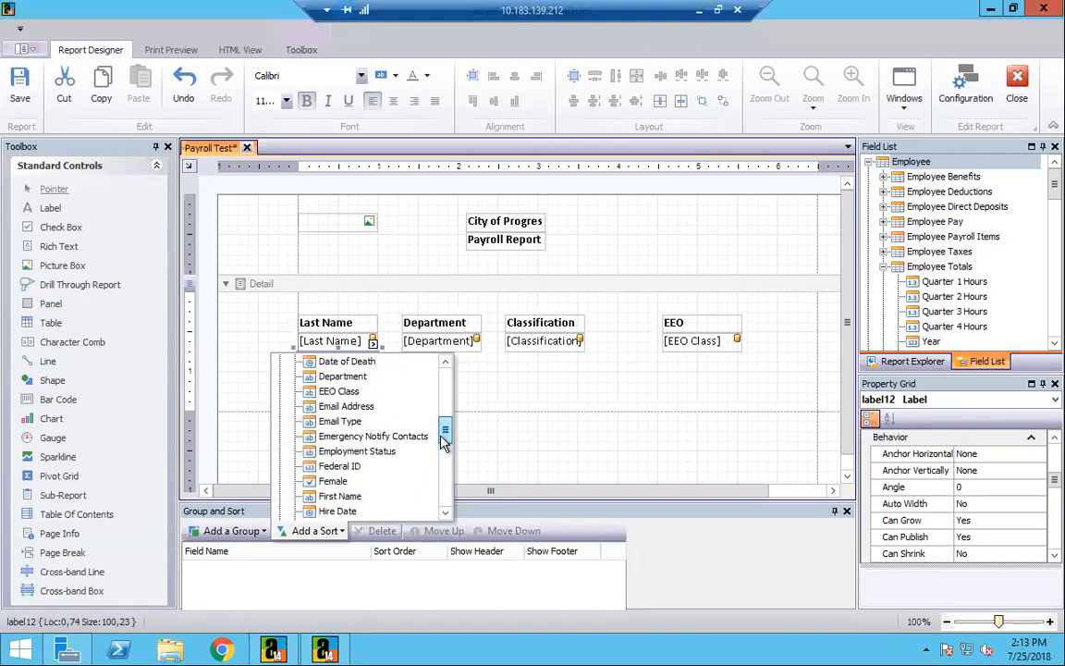
click(369, 379)
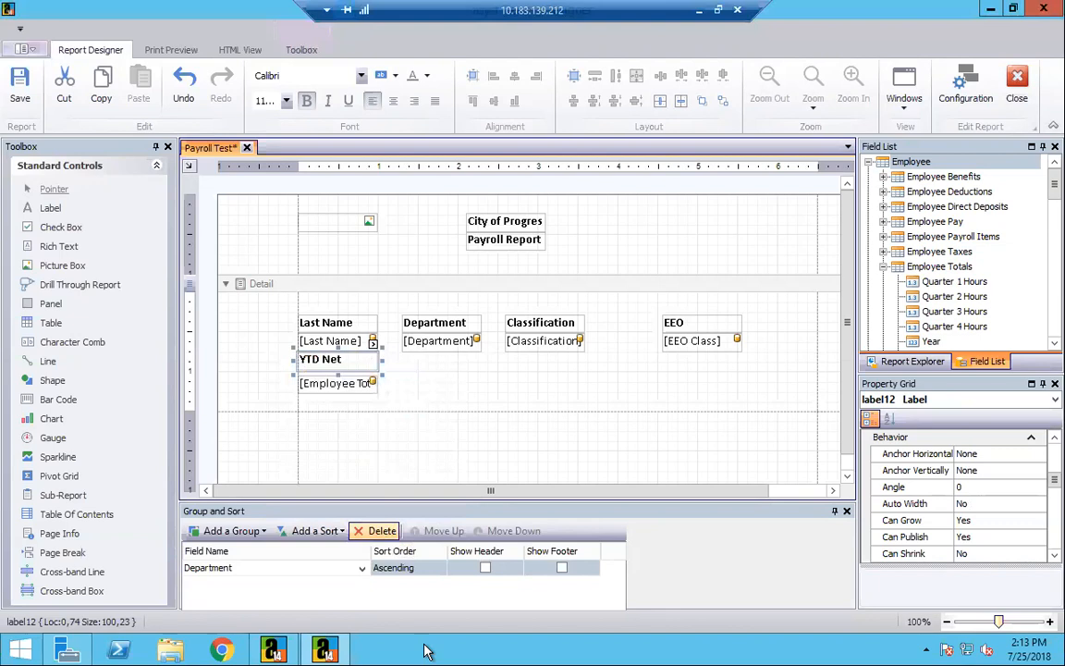
click(194, 55)
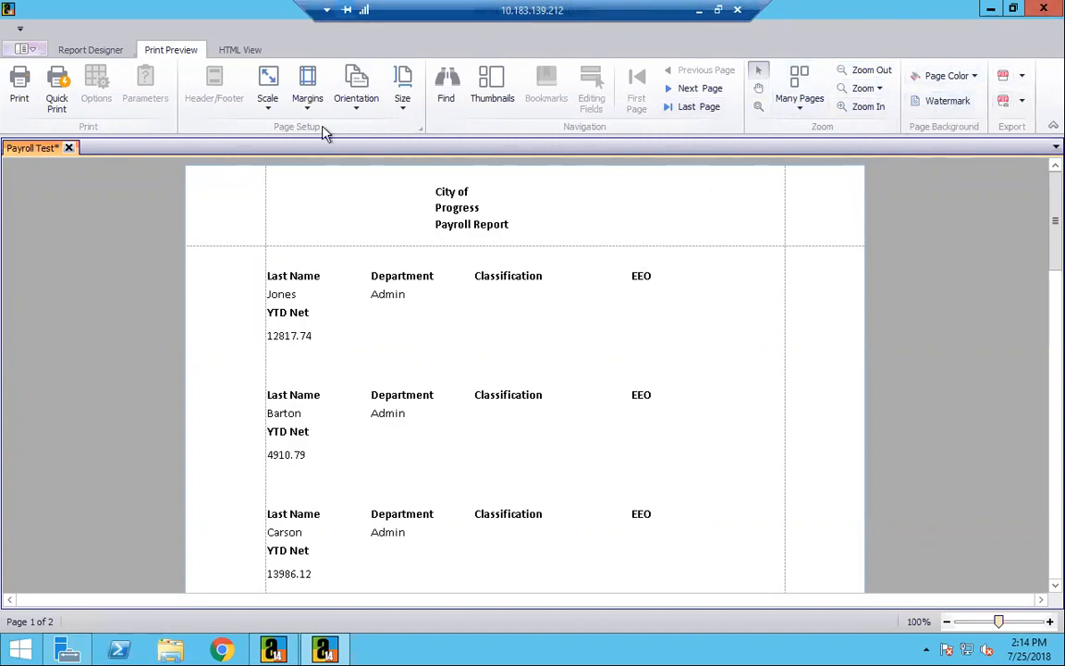
click(91, 49)
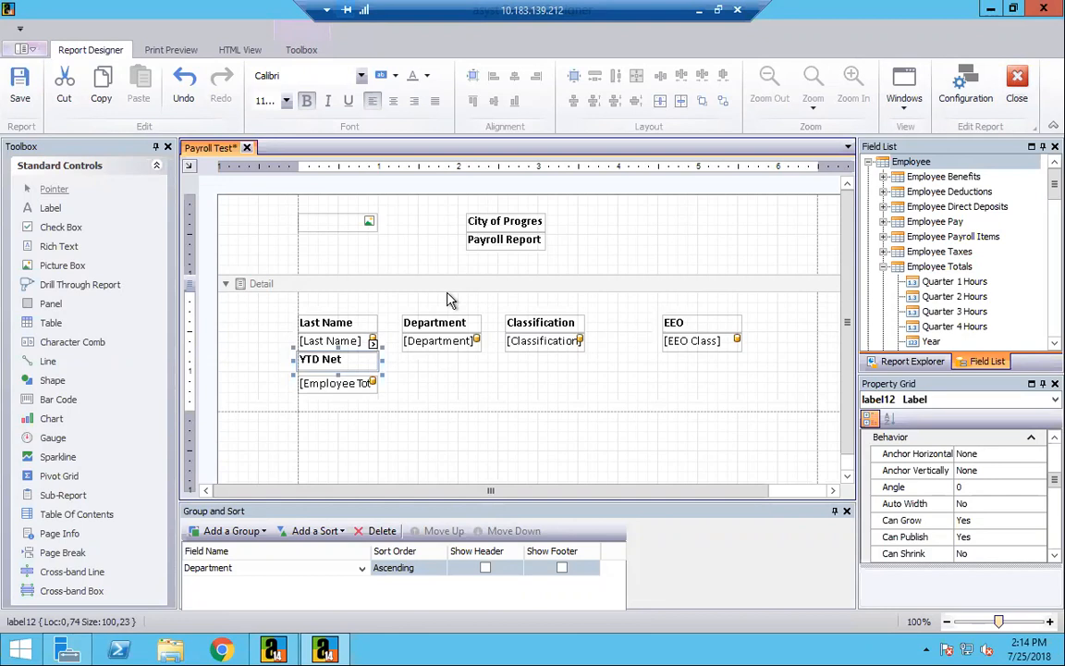
- Expand Employee Benefits and Employee Deductions in the field list and examine the fields they offer
click(883, 176)
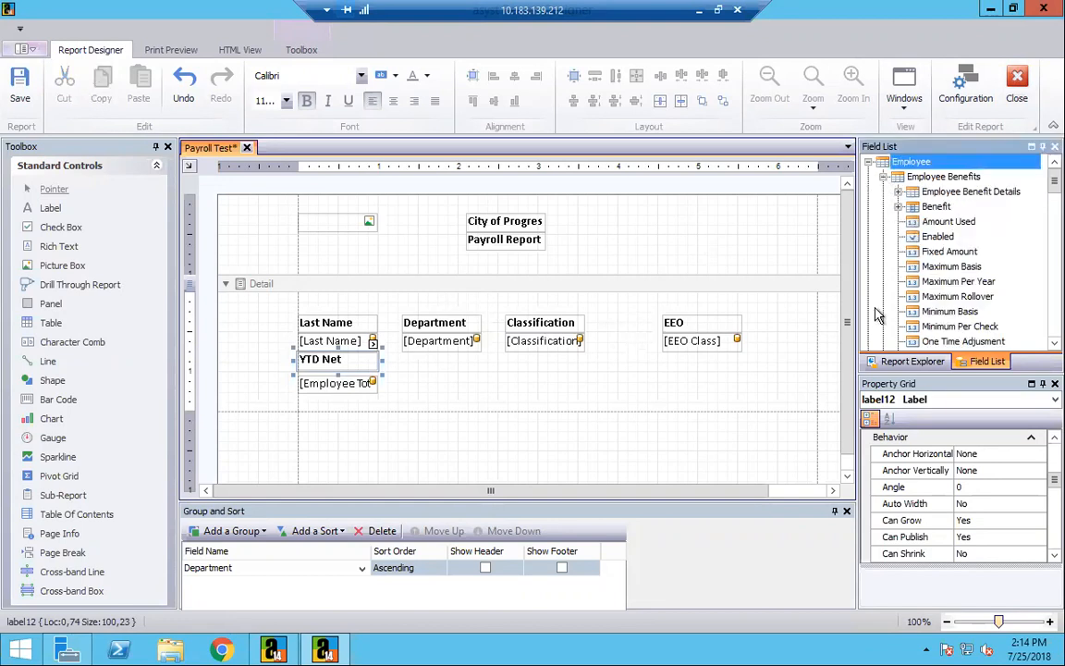
scroll(1043, 222, down, 3)
scroll(1044, 222, down, 5)
scroll(1046, 218, up, 3)
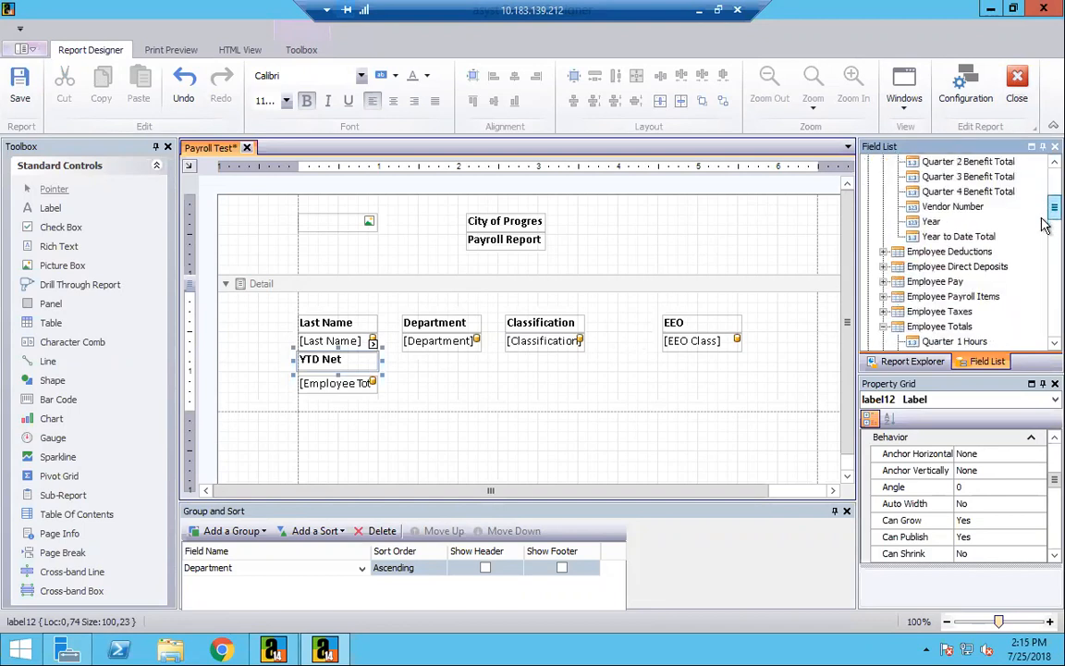
click(883, 252)
scroll(1042, 215, down, 2)
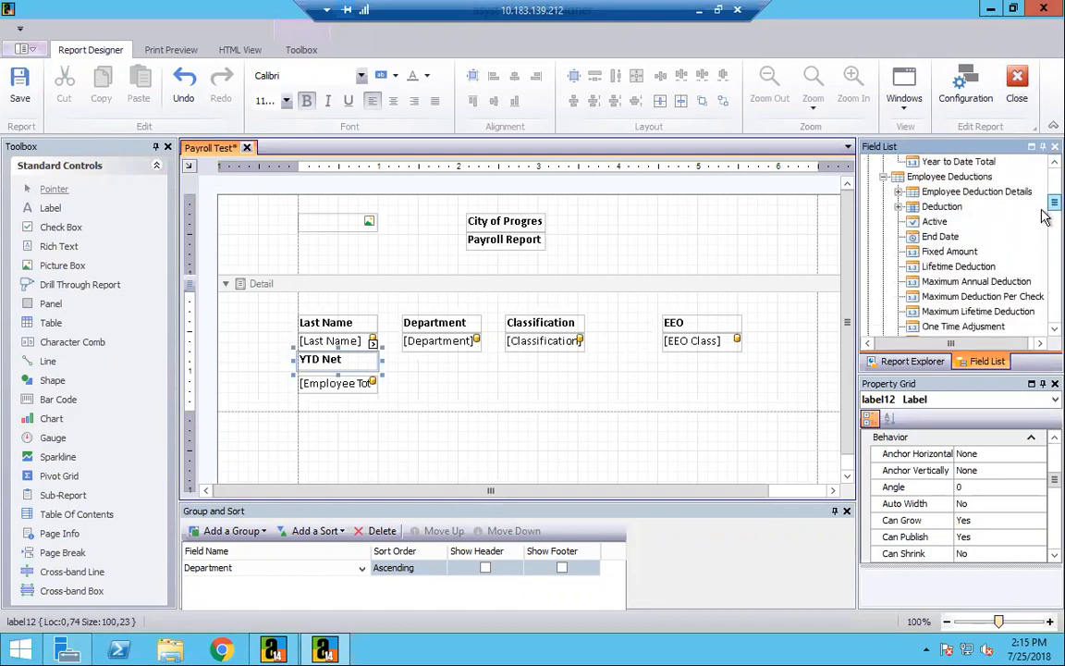
scroll(1043, 215, down, 1)
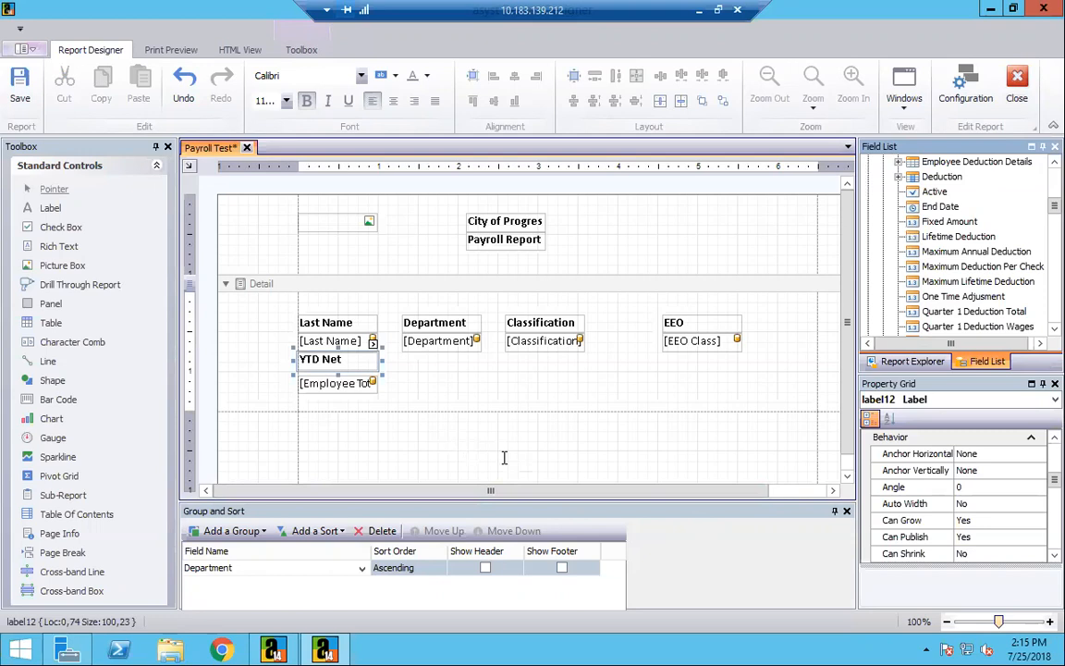
- Select the whole report and review its appearance properties, from background and borders to formatting rules and style sheet
click(754, 190)
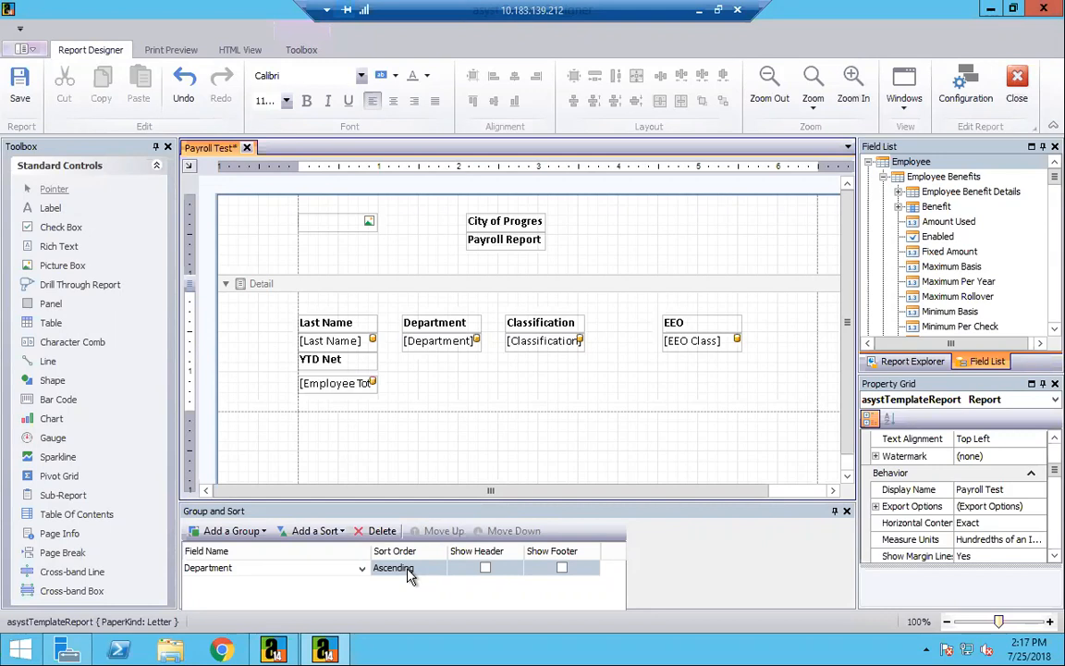
click(1044, 438)
scroll(1045, 438, up, 4)
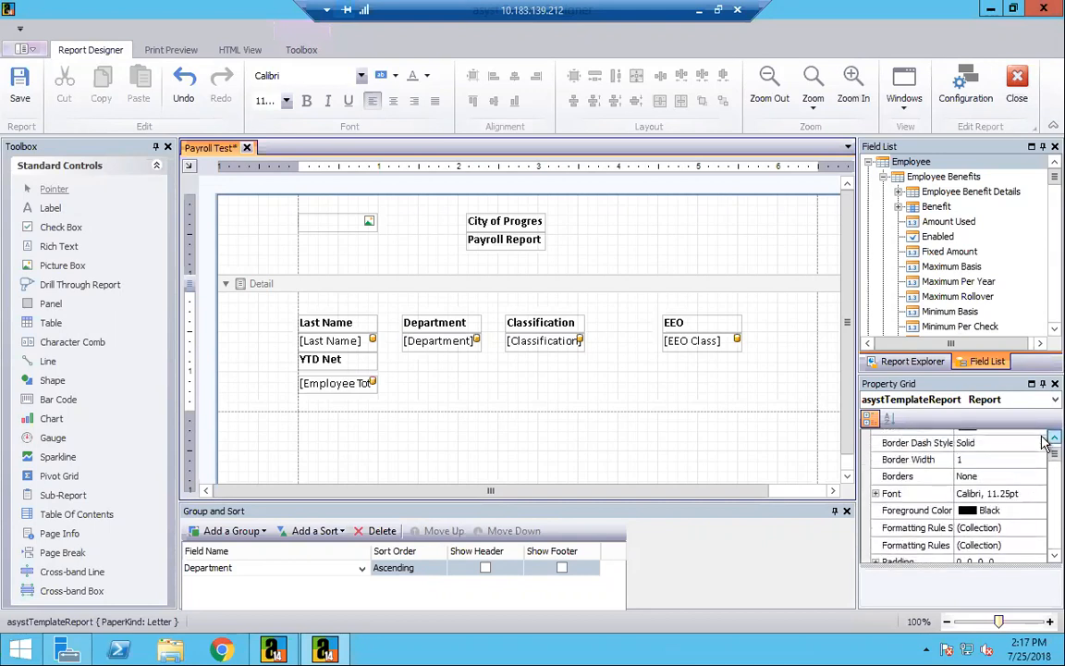
scroll(1044, 439, up, 3)
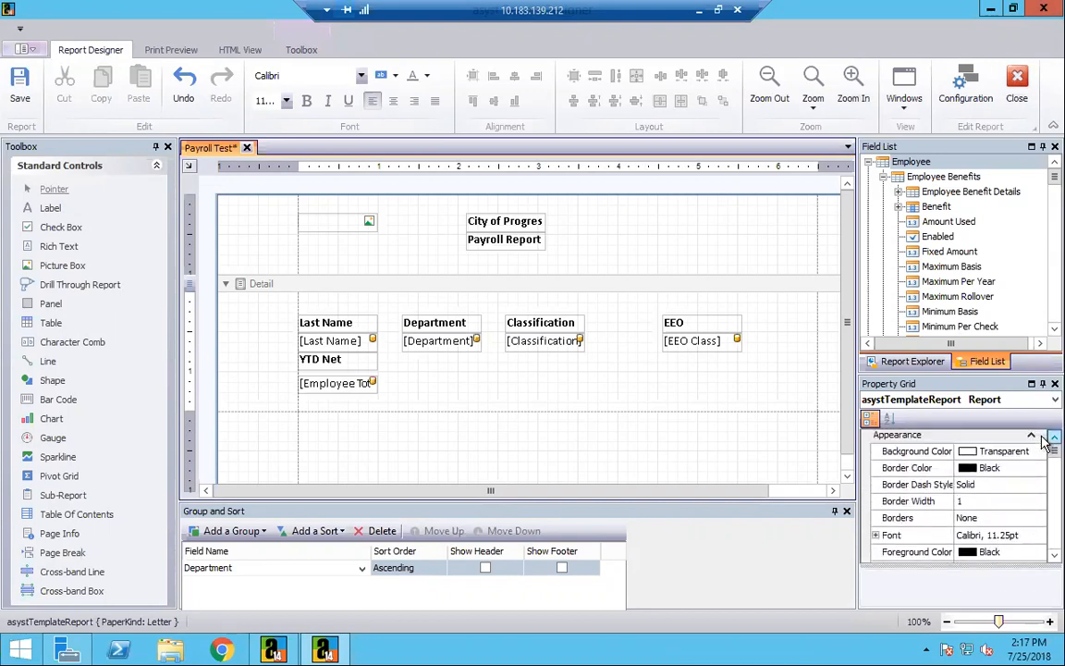
scroll(1044, 438, up, 1)
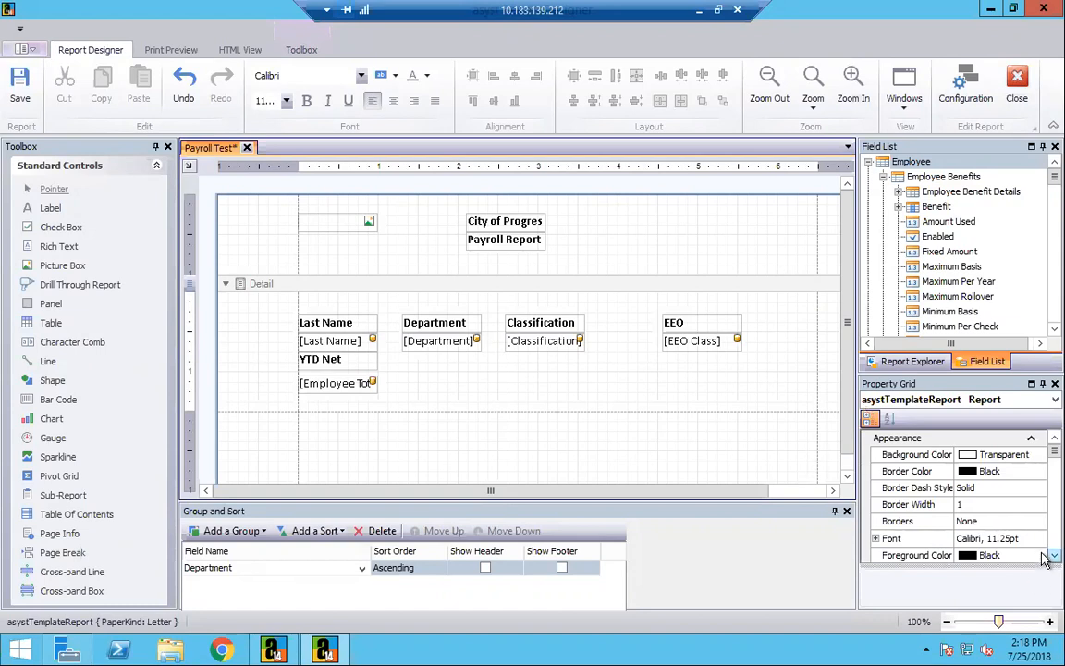
drag(1043, 552, 1042, 553)
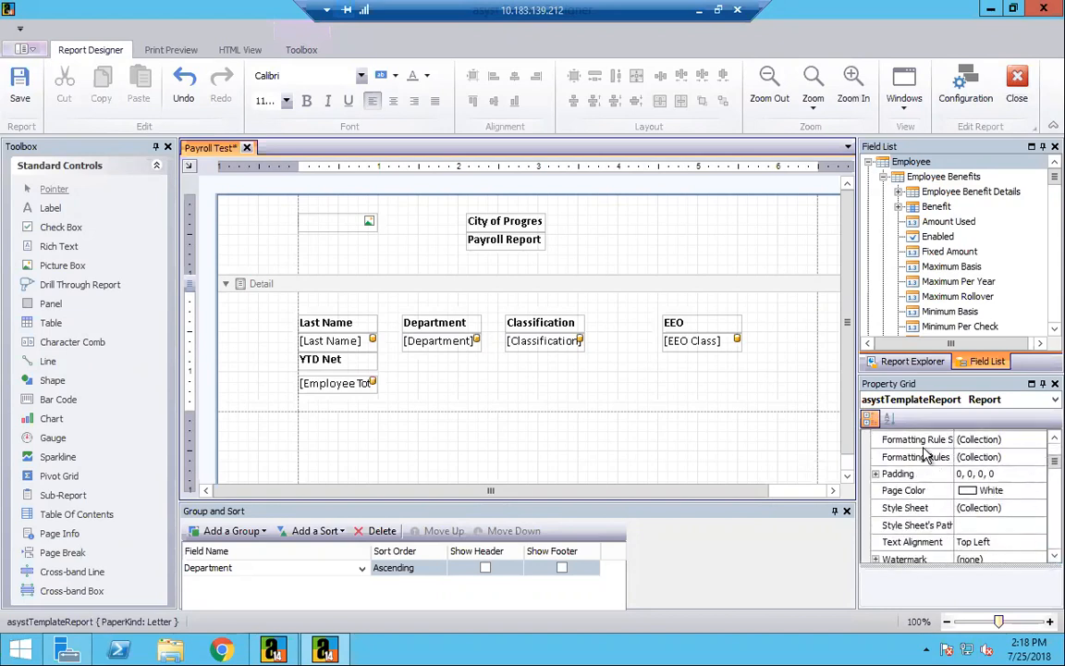